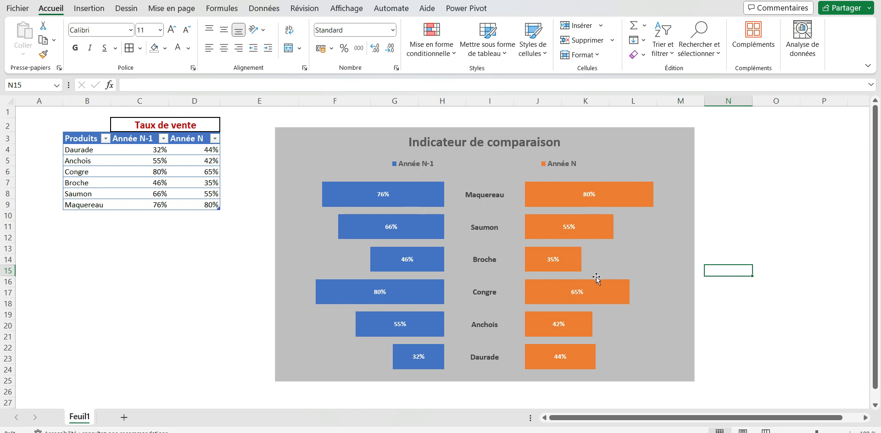
Add a new blank sheet, Feuil3, to the workbook
mouse_move(631, 268)
mouse_move(492, 192)
left_click(125, 418)
Copy the Taux de vente table B2:D9 from Feuil1 into B2 of Feuil3, then return to Feuil1
left_click(81, 419)
mouse_move(84, 126)
left_mouse_down()
mouse_move(184, 171)
mouse_move(185, 202)
left_mouse_up()
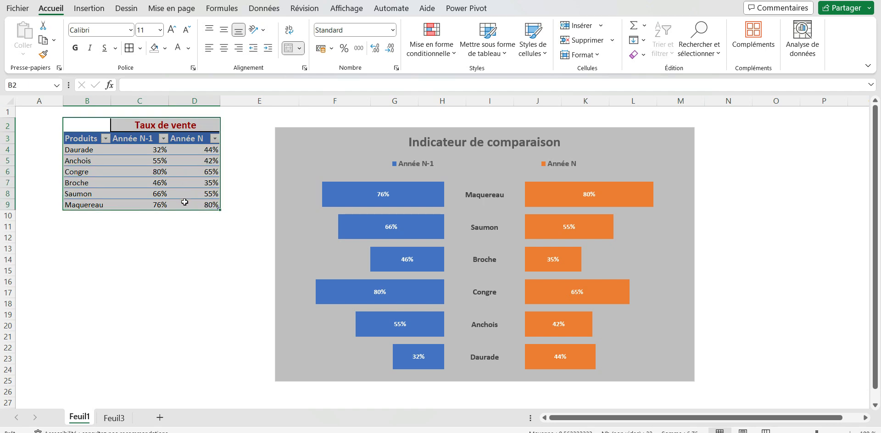
key("ctrl+c")
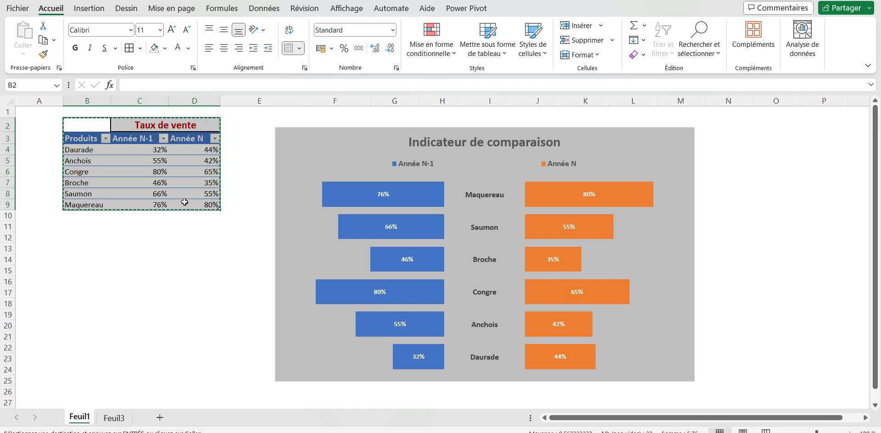
left_click(108, 417)
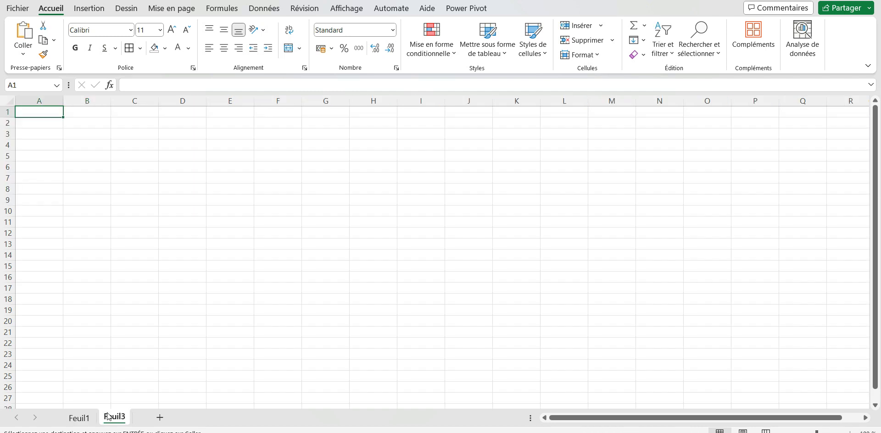
left_click(79, 122)
key("ctrl+v")
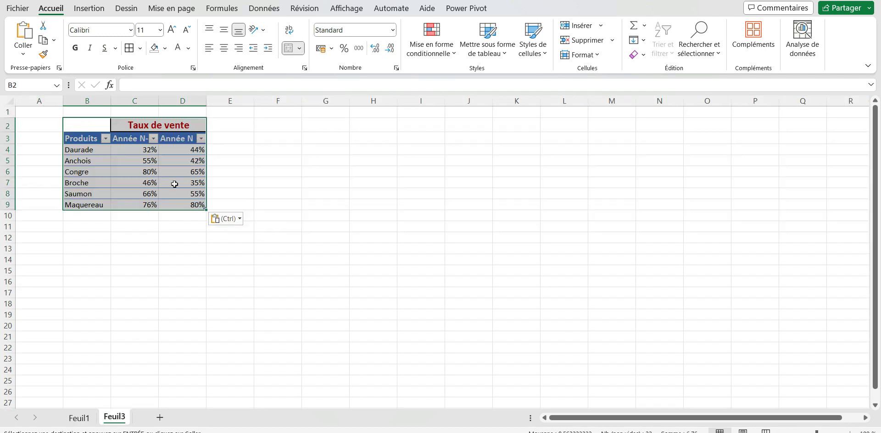
left_click(305, 246)
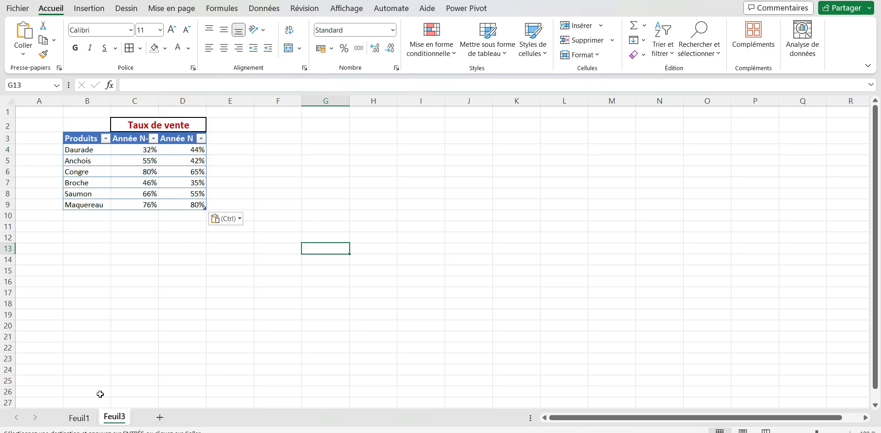
left_click(81, 418)
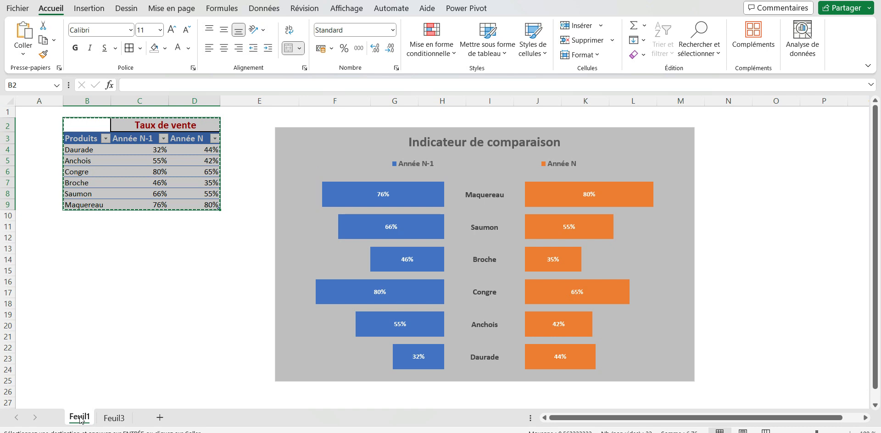
key("Escape")
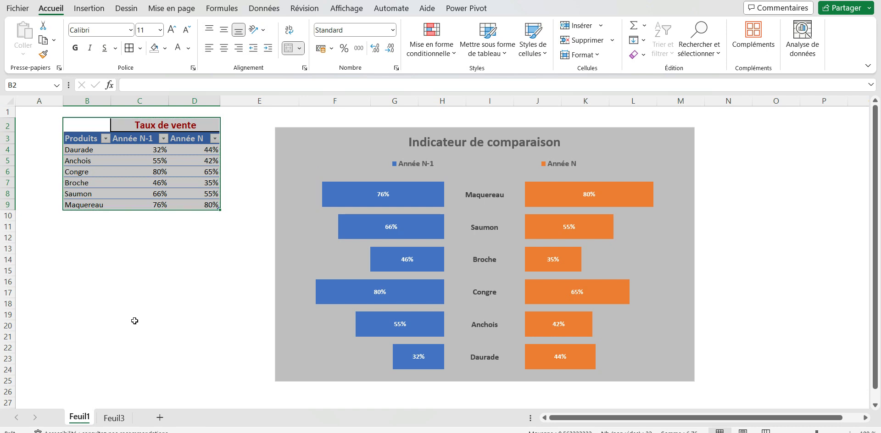
Change Maquereau's Année N rate in D9 to 100% so its chart bar grows
left_click(742, 191)
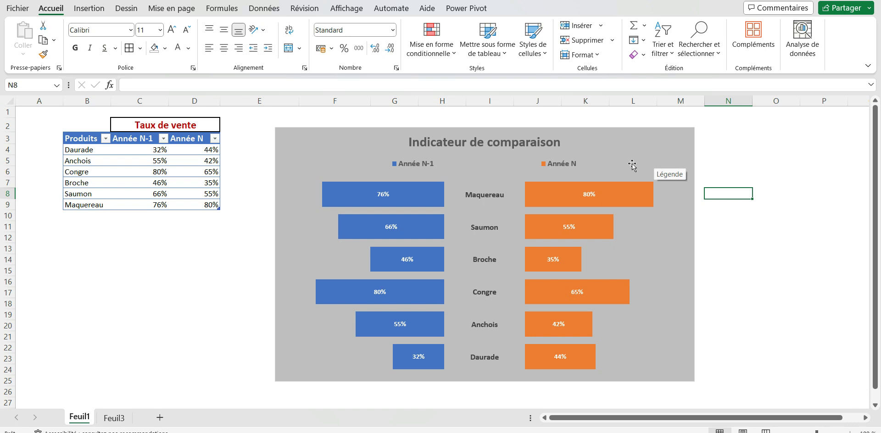
mouse_move(639, 203)
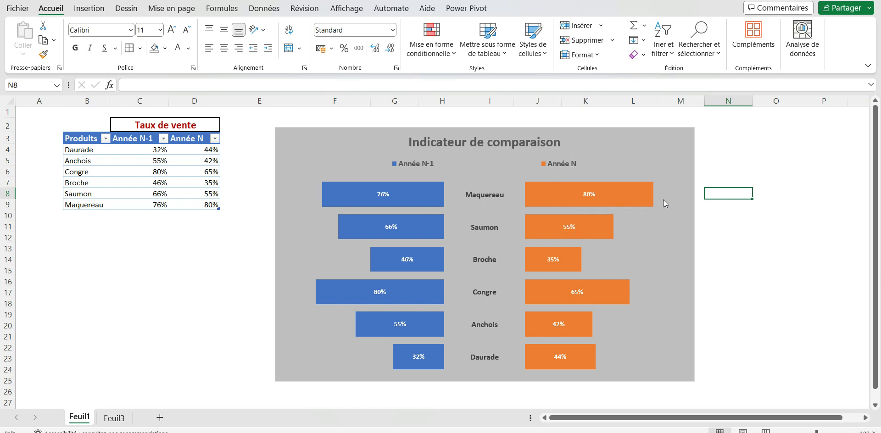
mouse_move(676, 204)
left_click(207, 206)
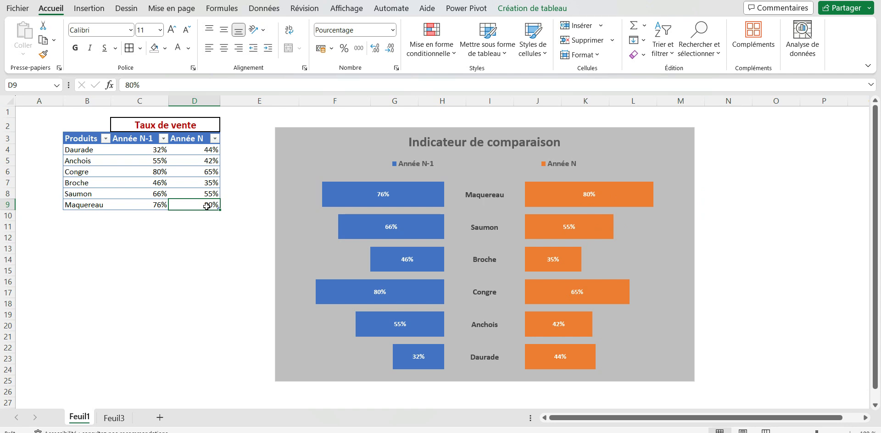
type("10")
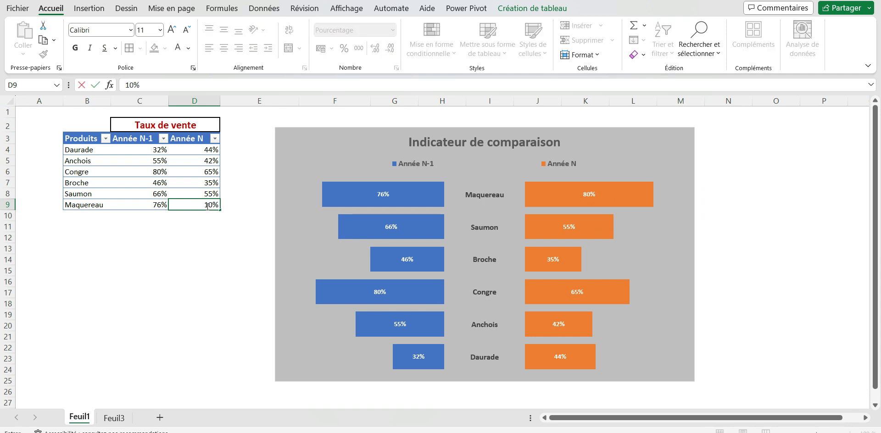
key("Escape")
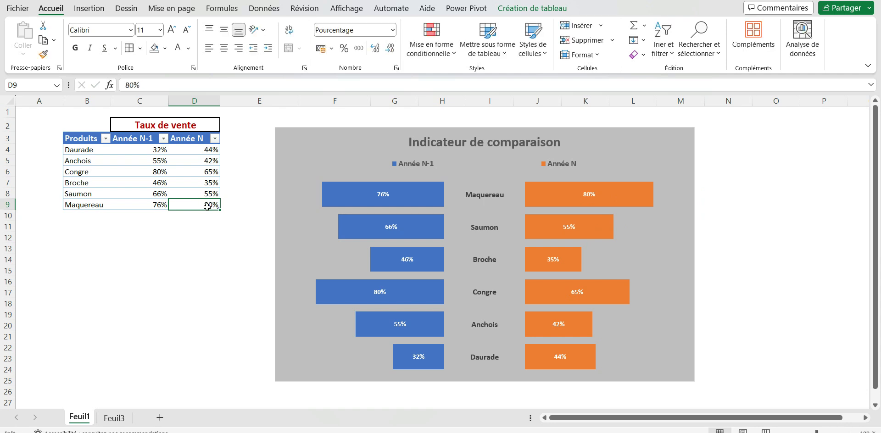
type("100")
key("Return")
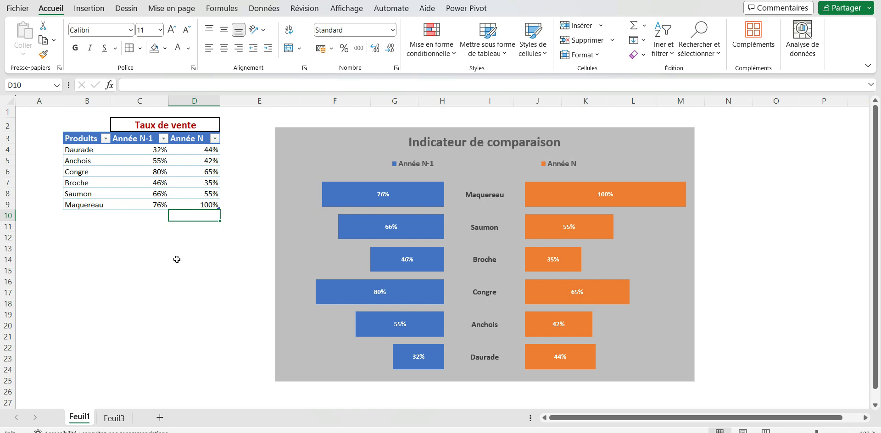
left_click(115, 418)
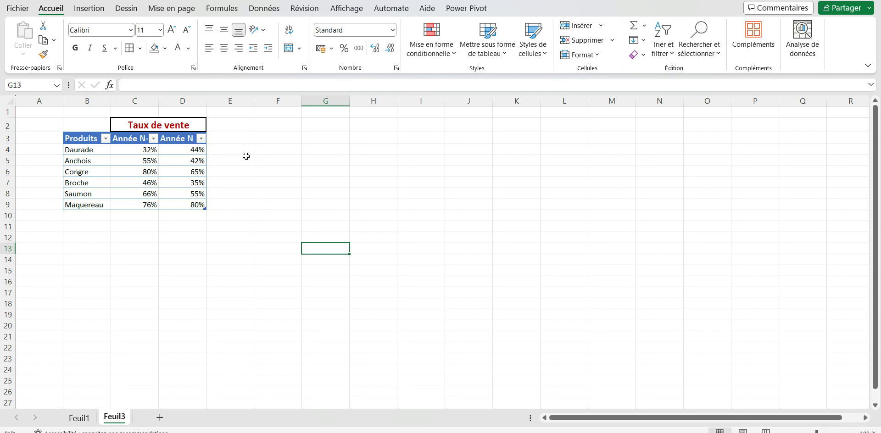
Add headers Année N-1 invisible, Année invisible and Milieu in E3, F3 and G3
left_click(228, 140)
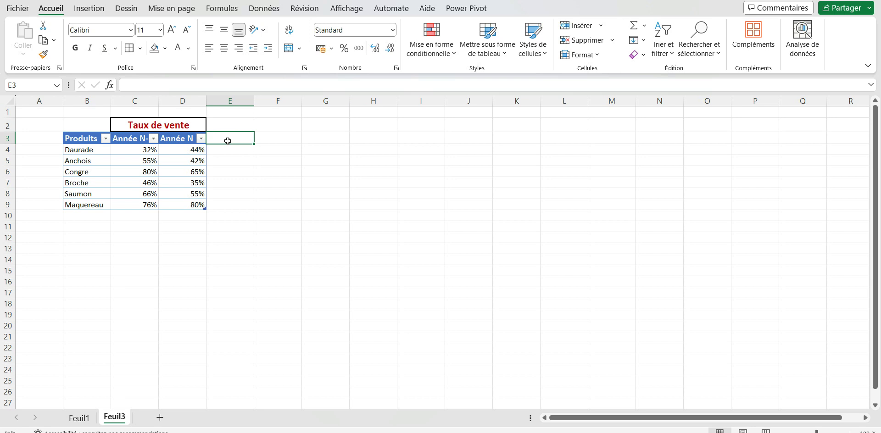
type("Année N")
key("Return")
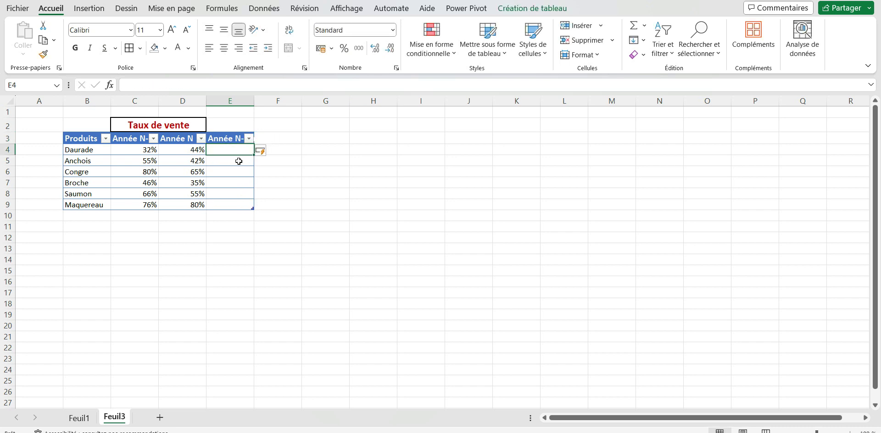
key("Up")
left_click(264, 139)
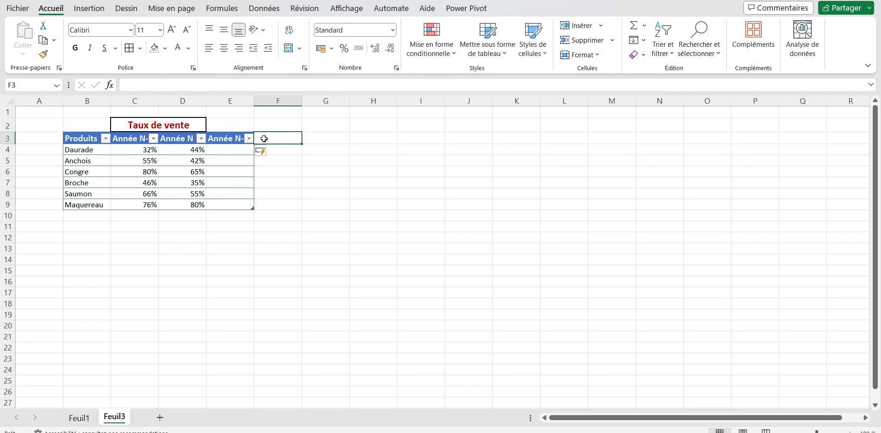
type("Année invisible")
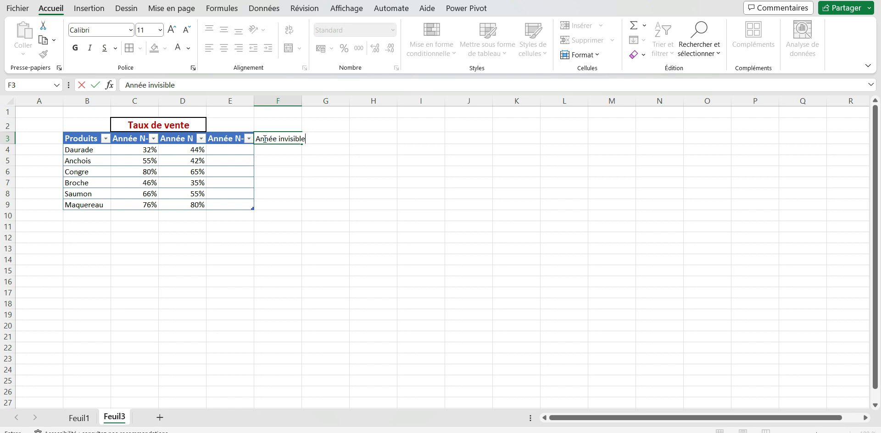
key("Return")
left_click(327, 138)
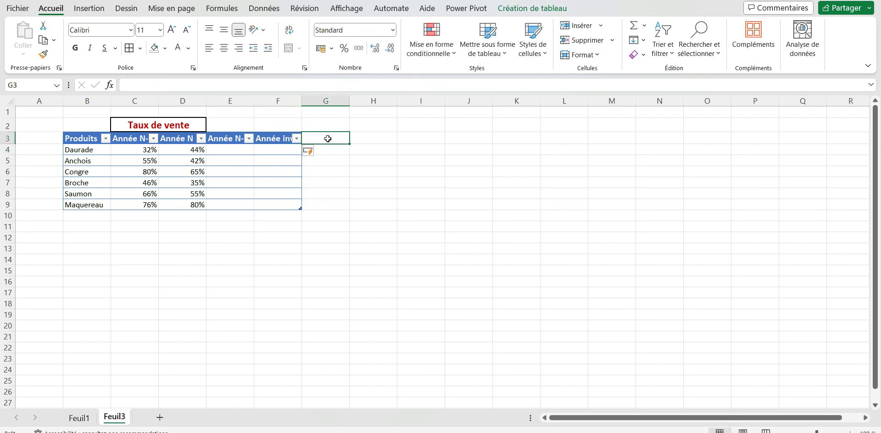
type("Milieu")
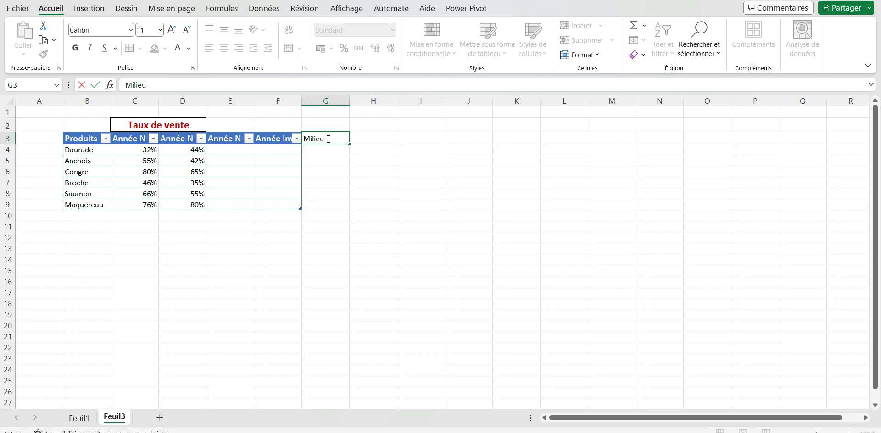
key("Return")
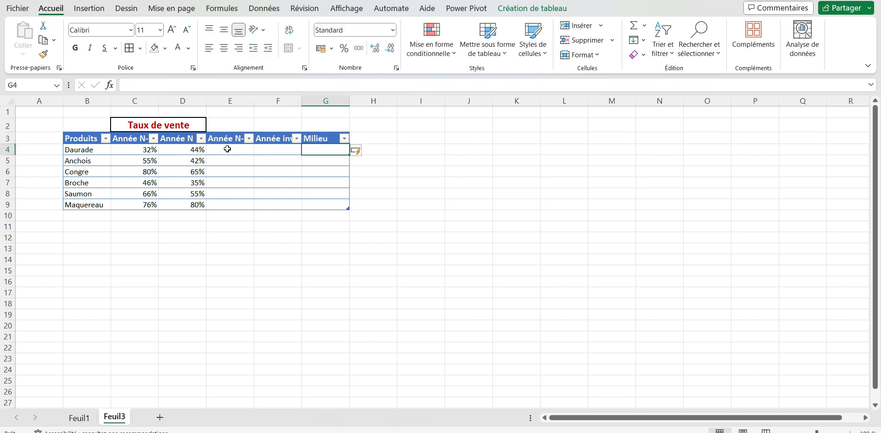
left_click(227, 149)
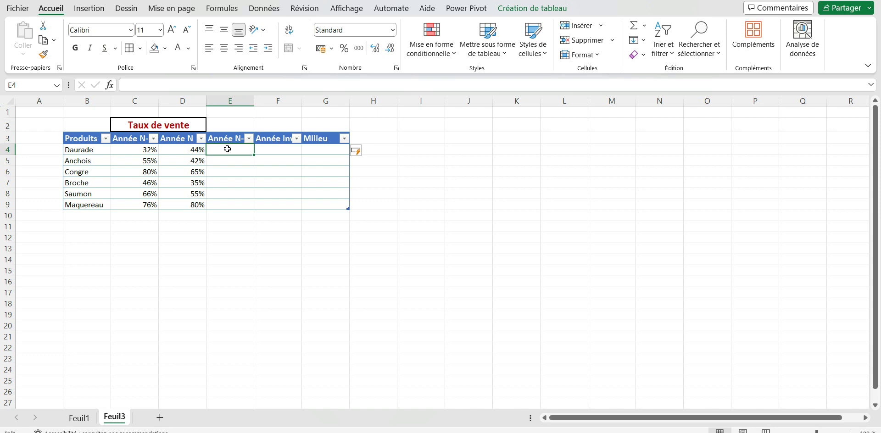
Fill Année N-1 invisible with 1 minus Année N-1 and widen column E
type("=")
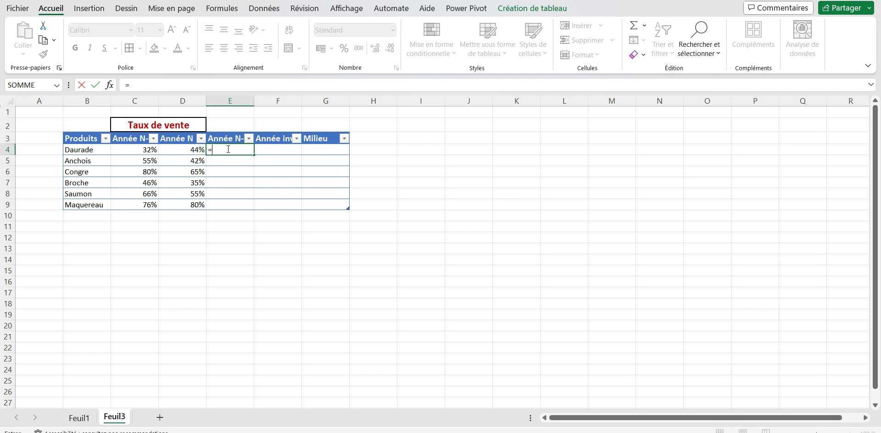
type("1-")
left_click(136, 149)
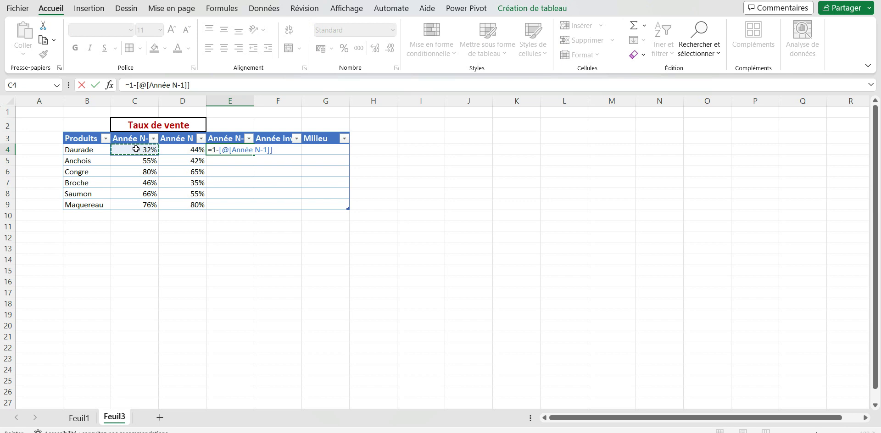
key("Return")
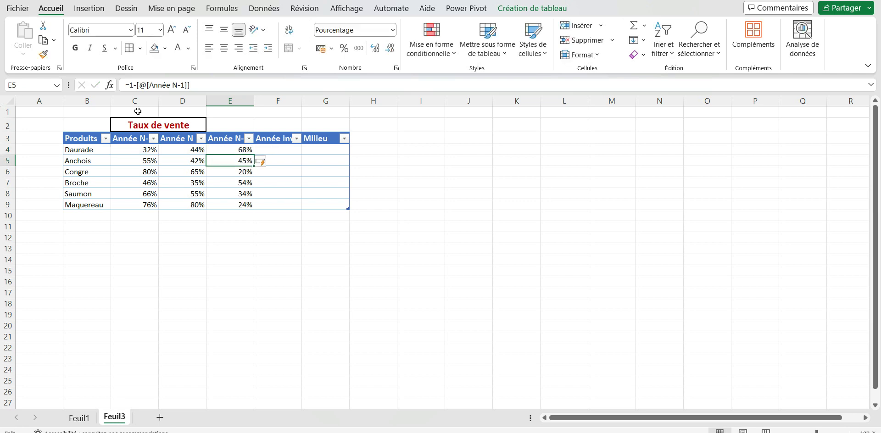
double_click(255, 99)
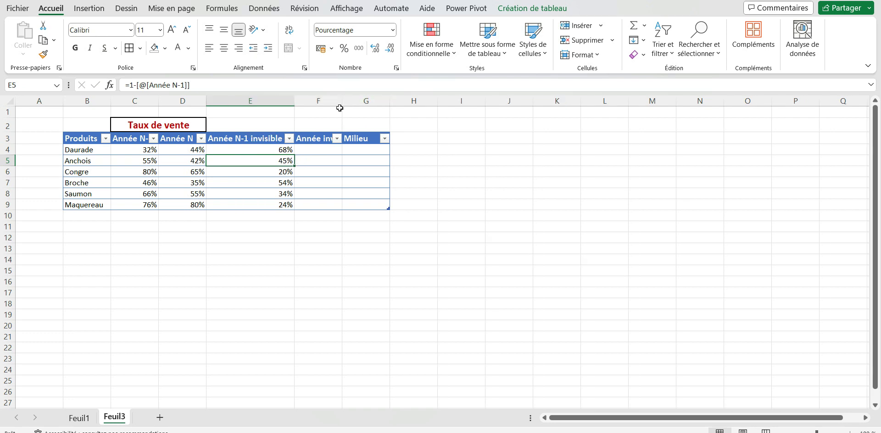
left_click(274, 150)
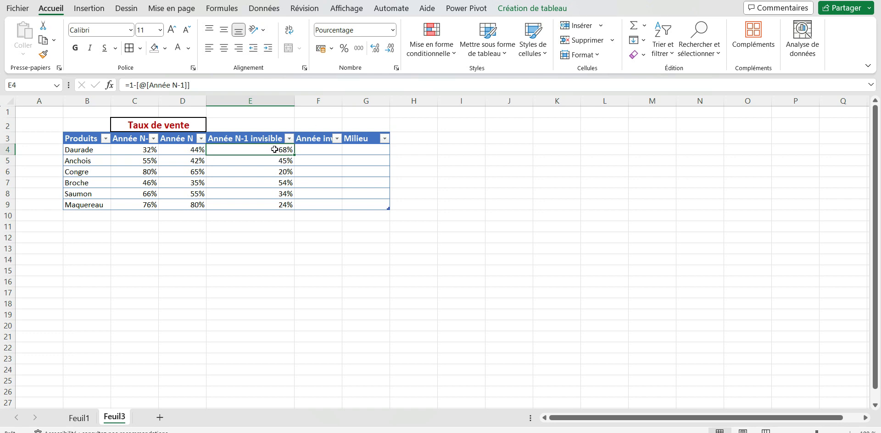
Fill the next column with 1 minus Année N (56%, 58%, 35%, 65%, 45%, 20%)
left_click(313, 150)
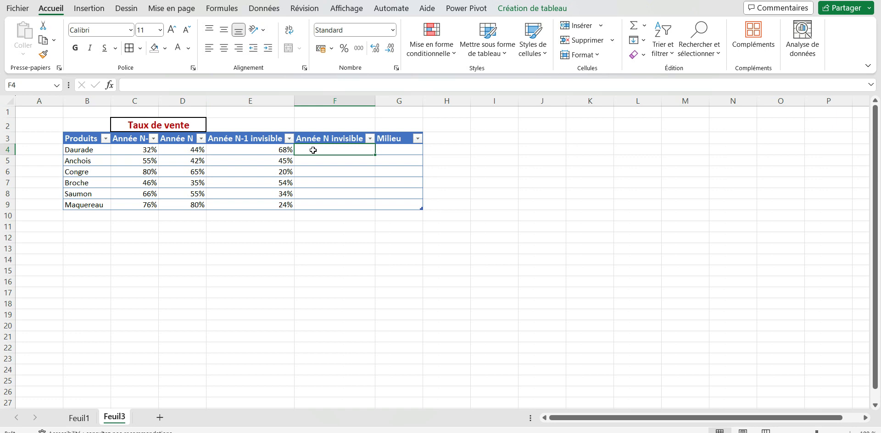
type("=")
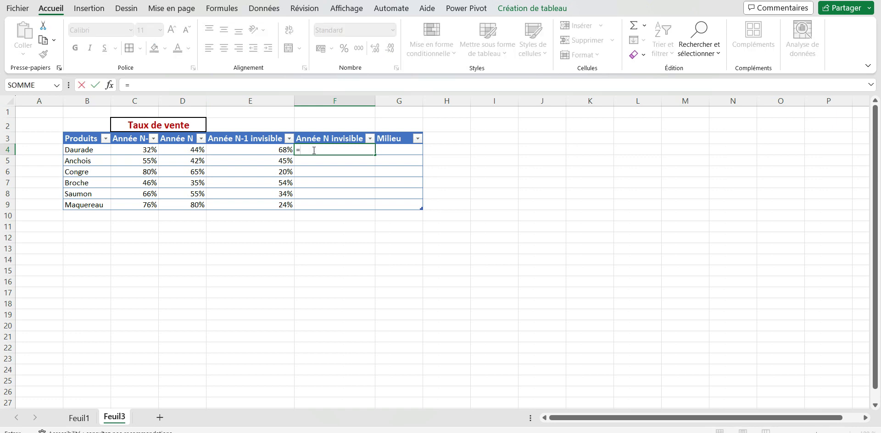
type("1-")
left_click(194, 150)
key("Return")
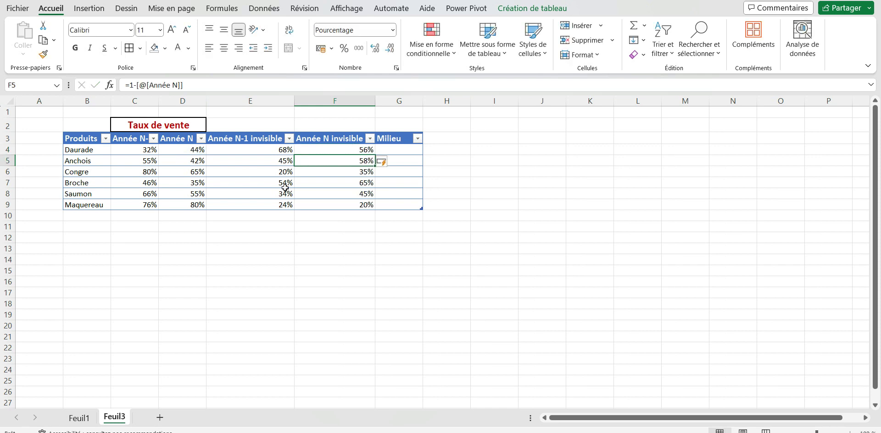
left_click(395, 150)
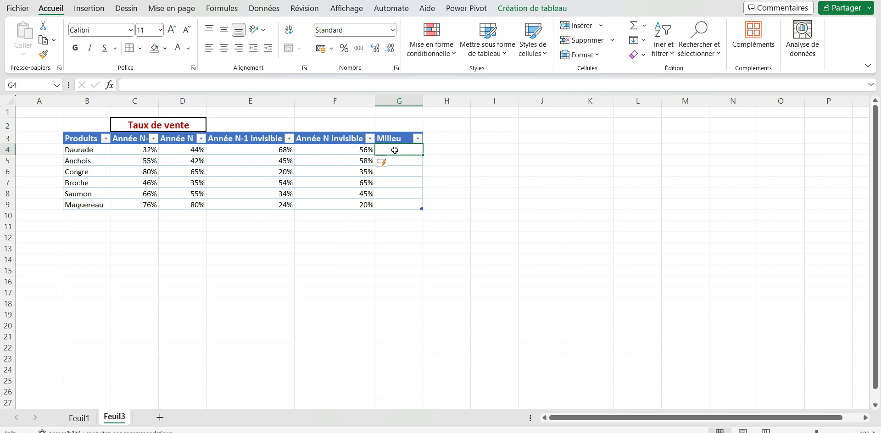
type("50")
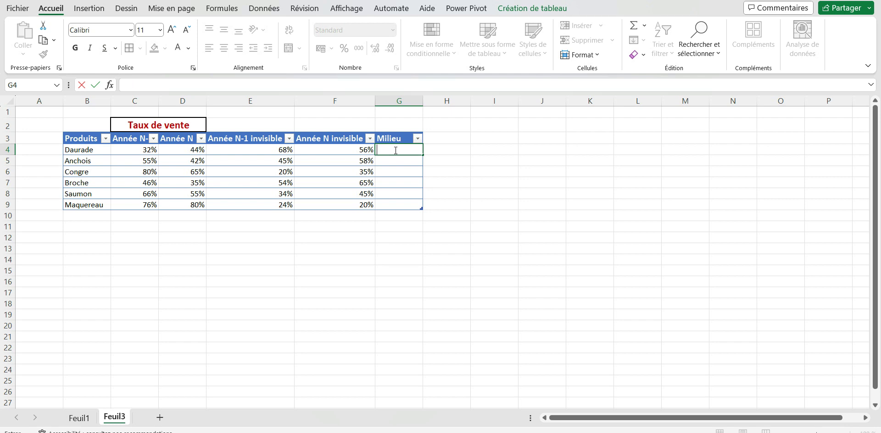
key("Escape")
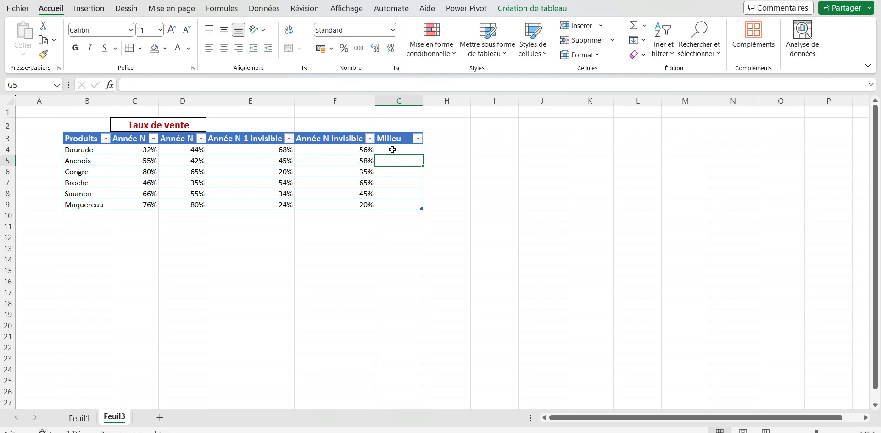
Format G4 as a percentage, enter 50%, and fill it down to G9
left_click(344, 49)
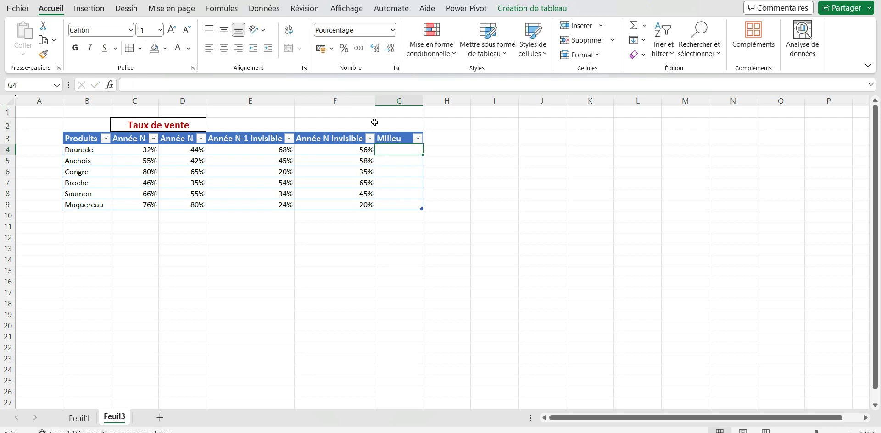
type("5")
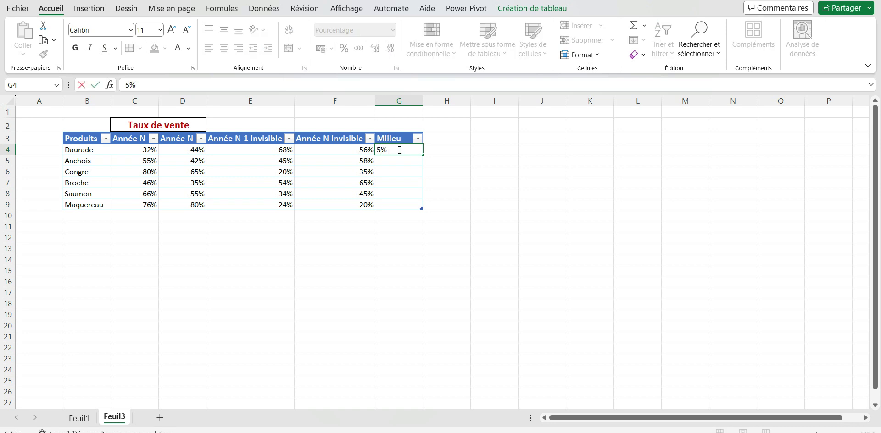
type("0")
key("Return")
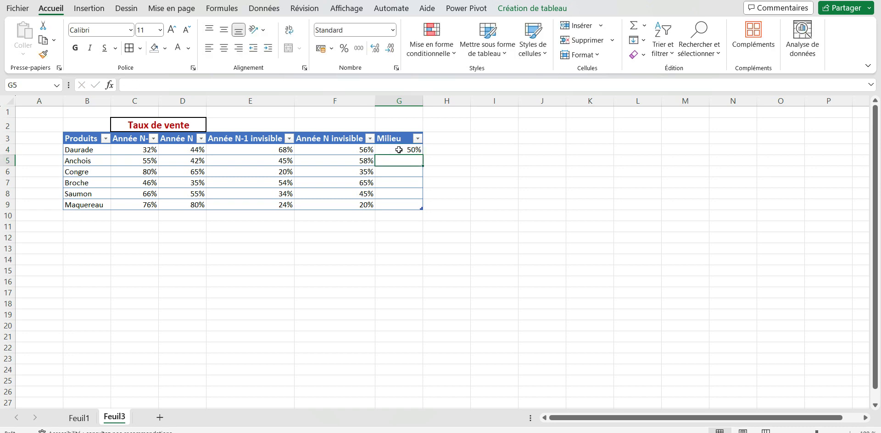
left_click(399, 150)
left_click_drag(422, 156, 421, 209)
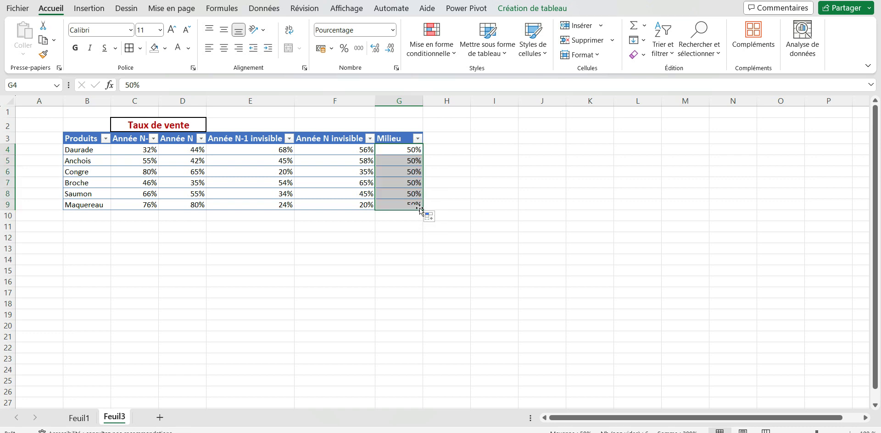
left_click(521, 184)
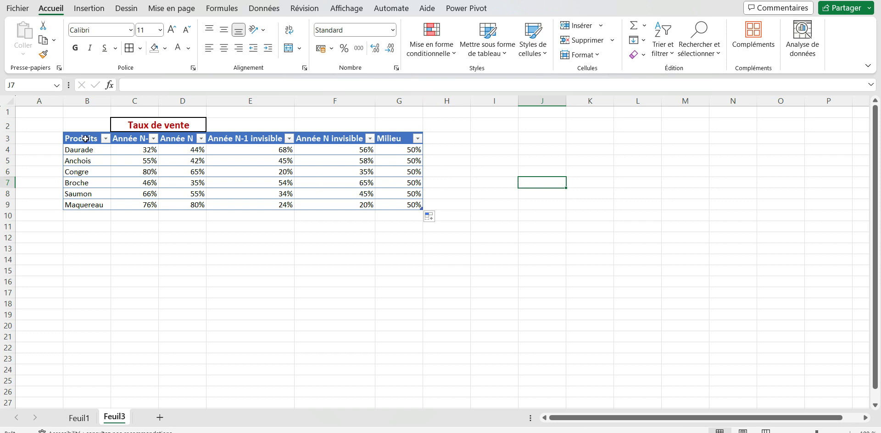
Insert a 2D 100% stacked bar chart from the table range B3:G9
left_click_drag(84, 139, 403, 204)
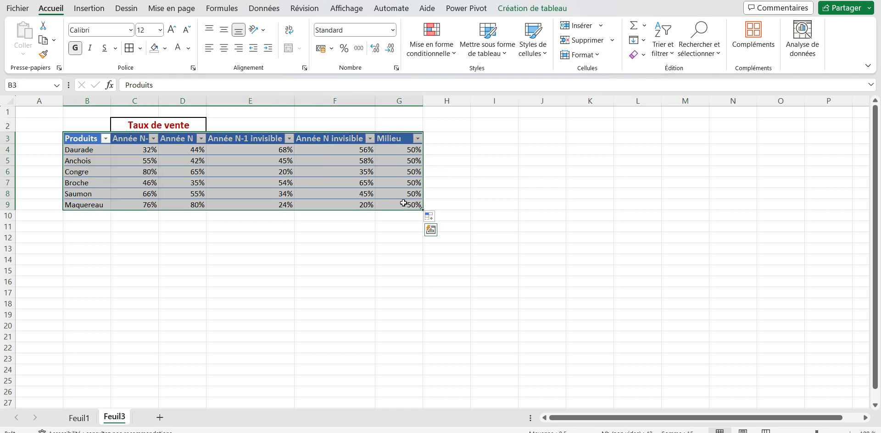
left_click(97, 11)
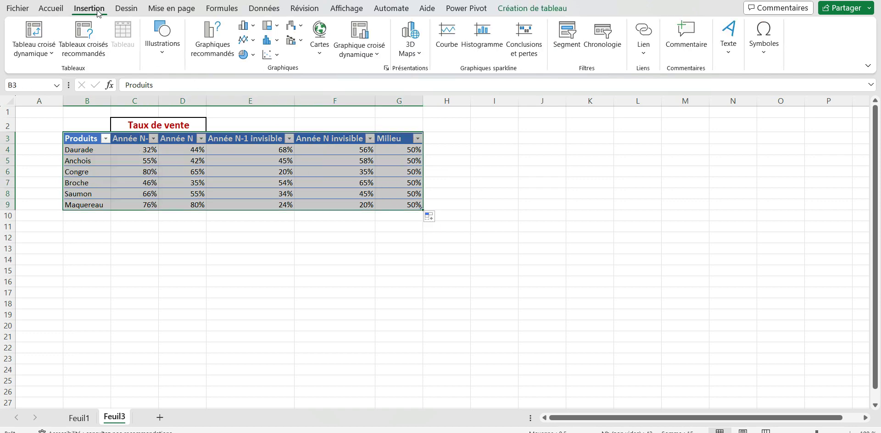
left_click(243, 26)
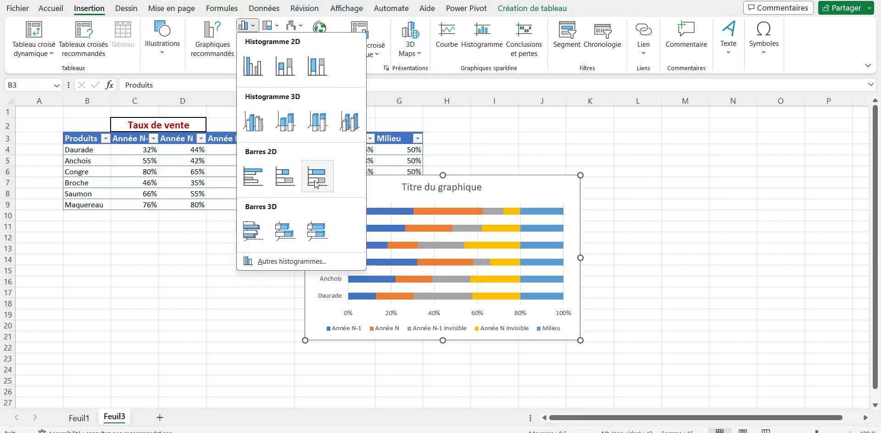
left_click(316, 184)
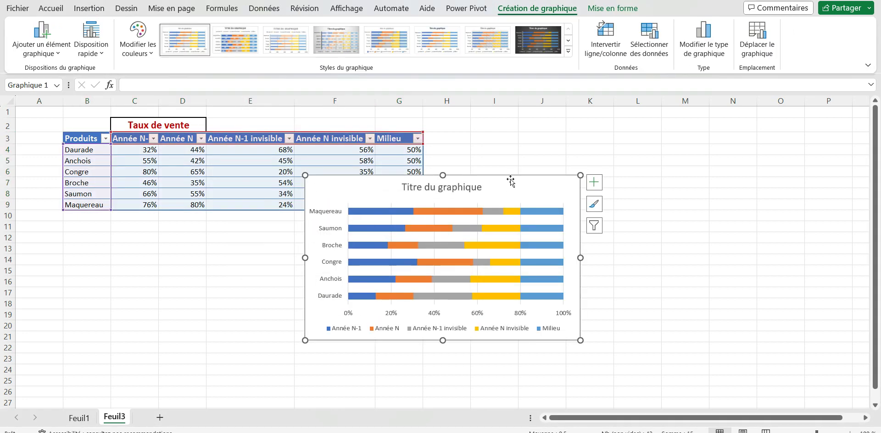
Move the chart beside the table and enlarge it
left_click_drag(554, 161, 554, 130)
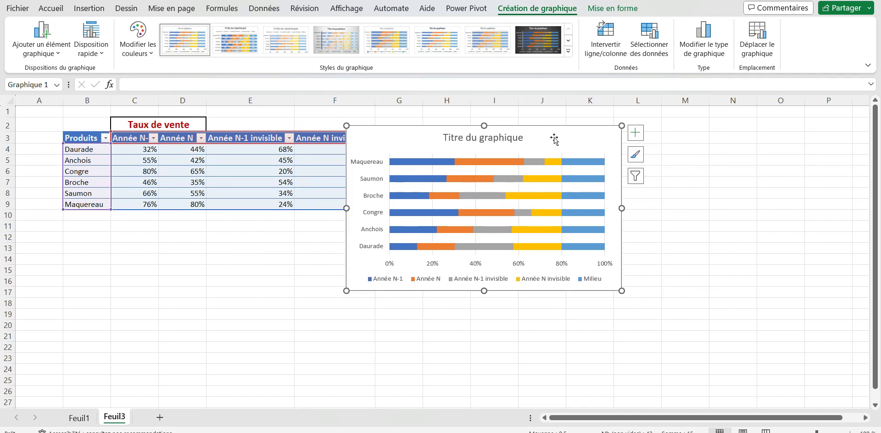
mouse_move(622, 291)
left_mouse_down()
mouse_move(723, 370)
mouse_move(749, 376)
left_mouse_up()
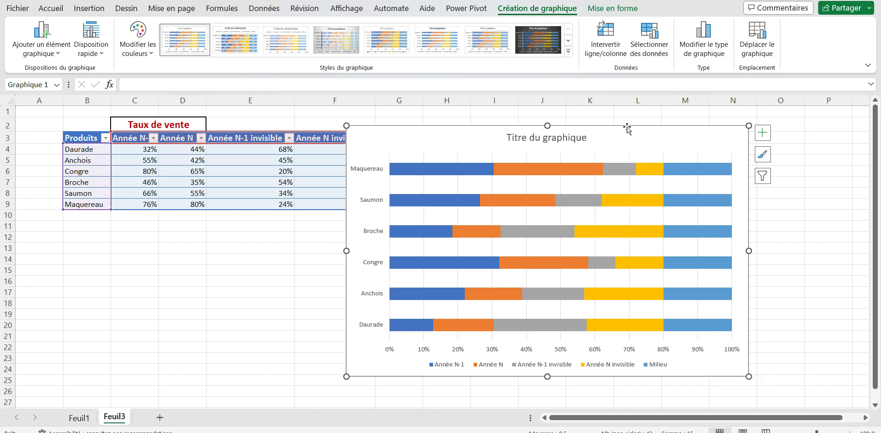
left_click_drag(628, 127, 642, 121)
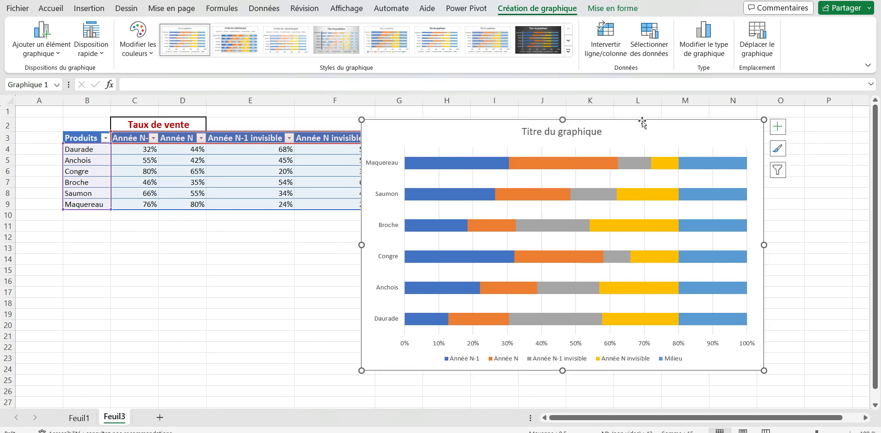
View the finished Indicateur de comparaison butterfly chart on Feuil1
left_click(85, 417)
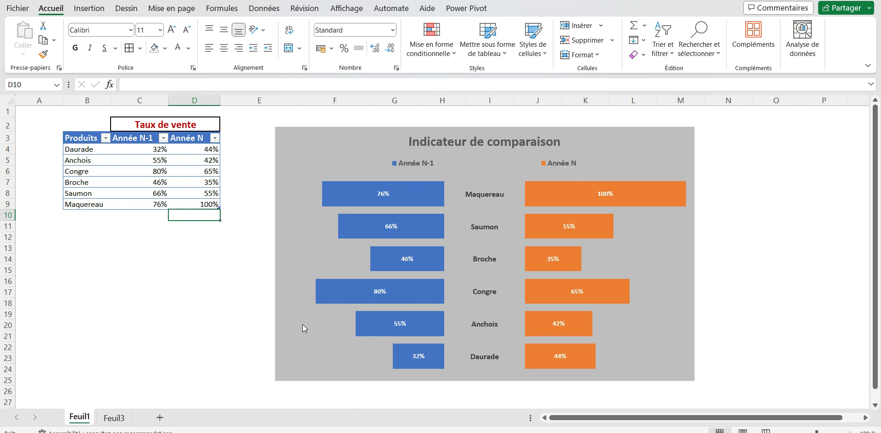
mouse_move(351, 368)
Retitle the Feuil3 chart 'Indicateur de comparaison'
left_click(114, 418)
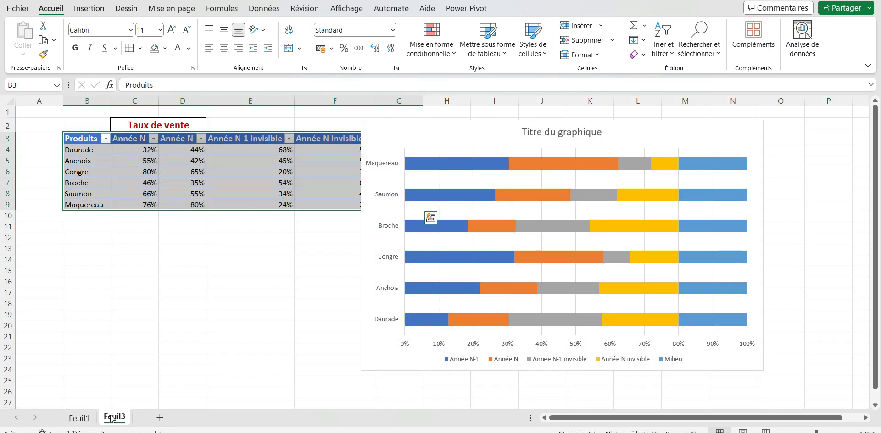
left_click(555, 136)
left_click(559, 132)
double_click(559, 130)
key("BackSpace")
key("BackSpace")
key("BackSpace")
key("BackSpace")
type("icateur de comparaison")
left_click(546, 143)
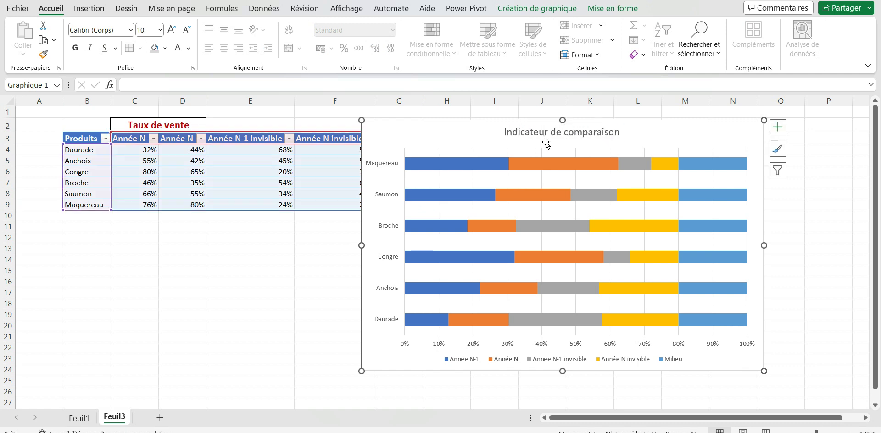
Make the chart title bold at 16-point size
double_click(546, 138)
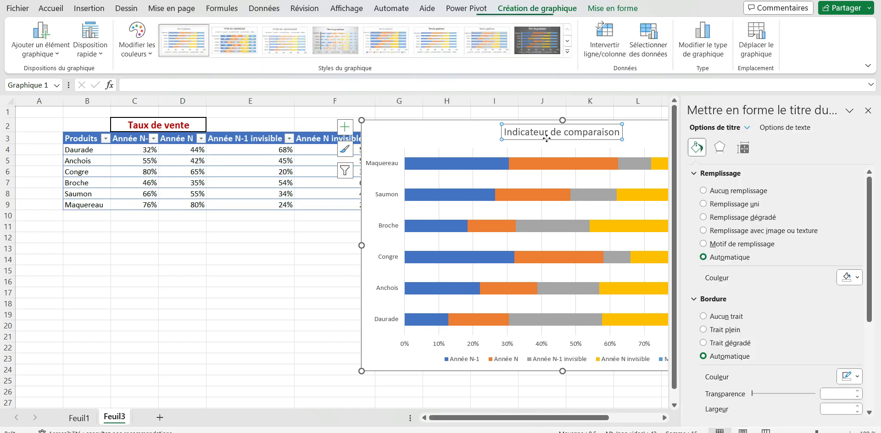
left_click(868, 110)
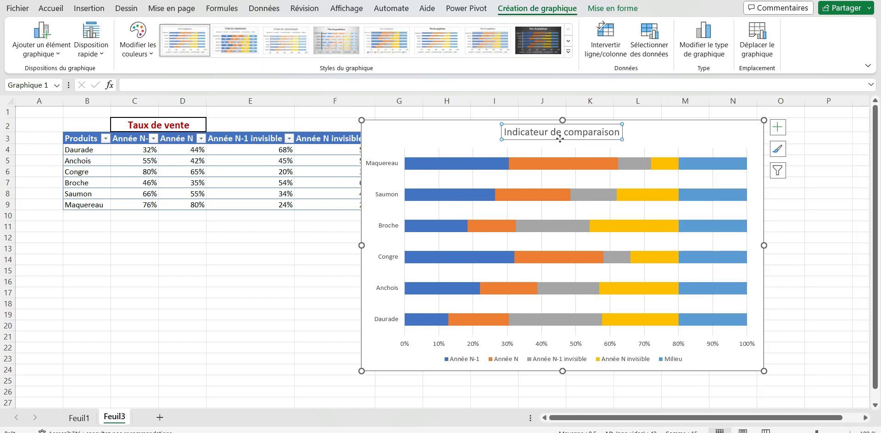
left_click(54, 8)
left_click(75, 49)
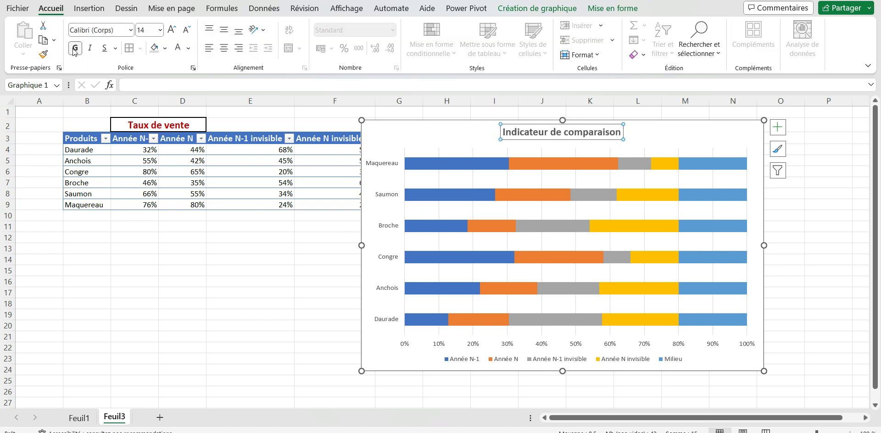
left_click(171, 30)
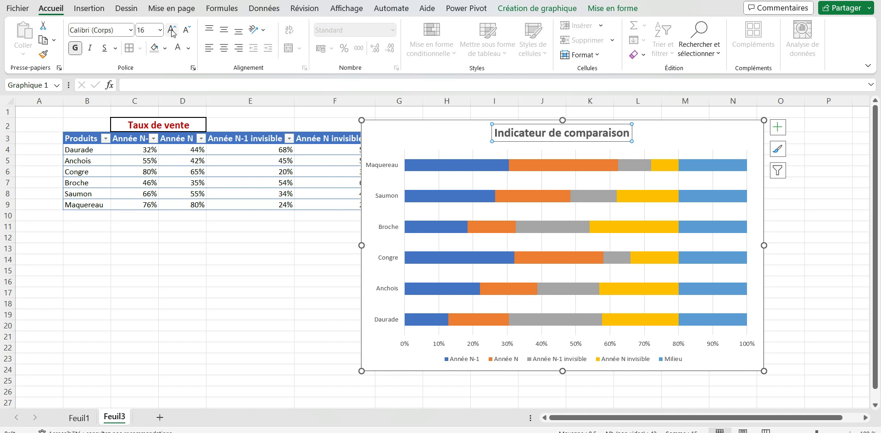
left_click(516, 365)
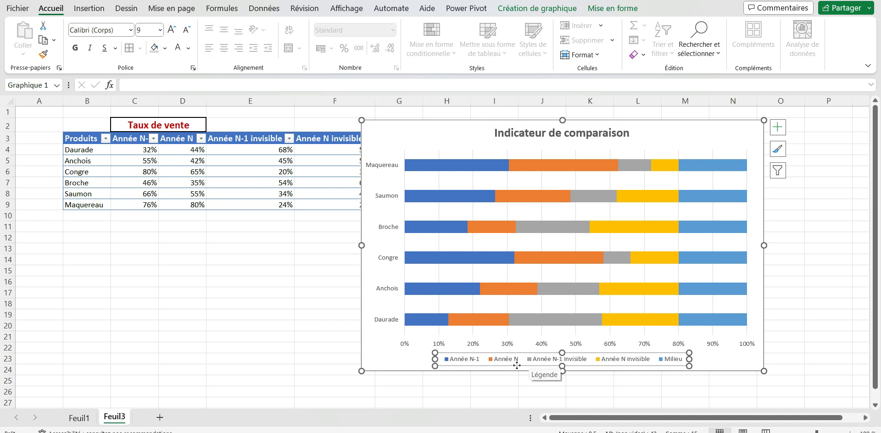
Move the chart legend to the top of the chart
right_click(517, 365)
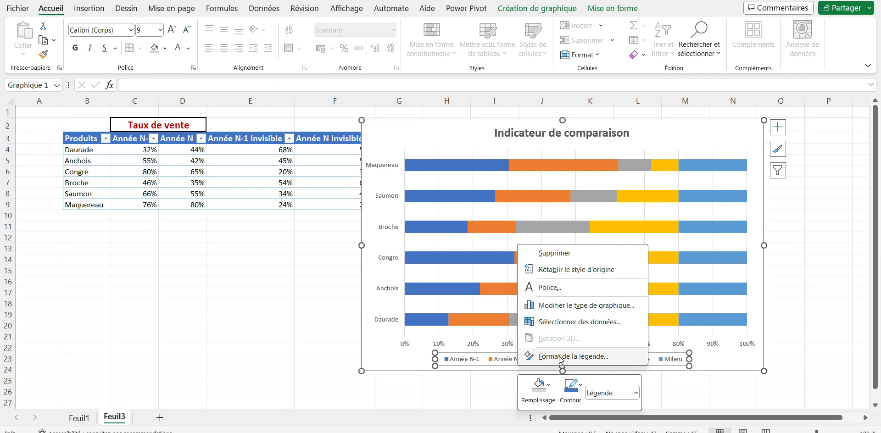
left_click(561, 356)
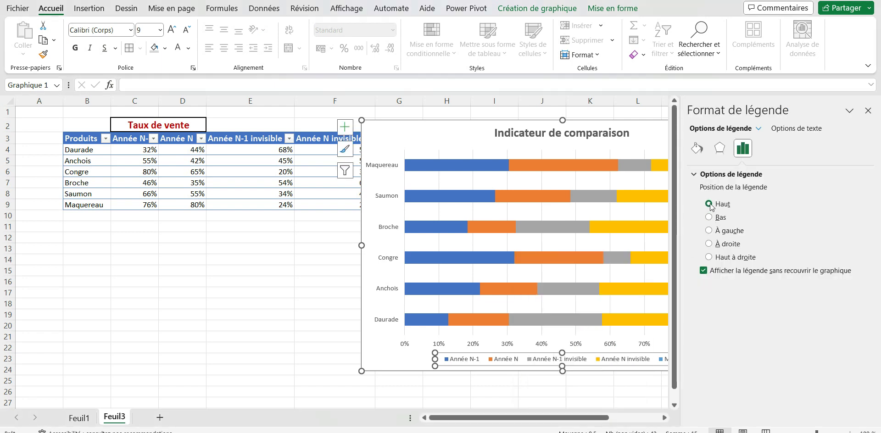
left_click(710, 204)
left_click(868, 110)
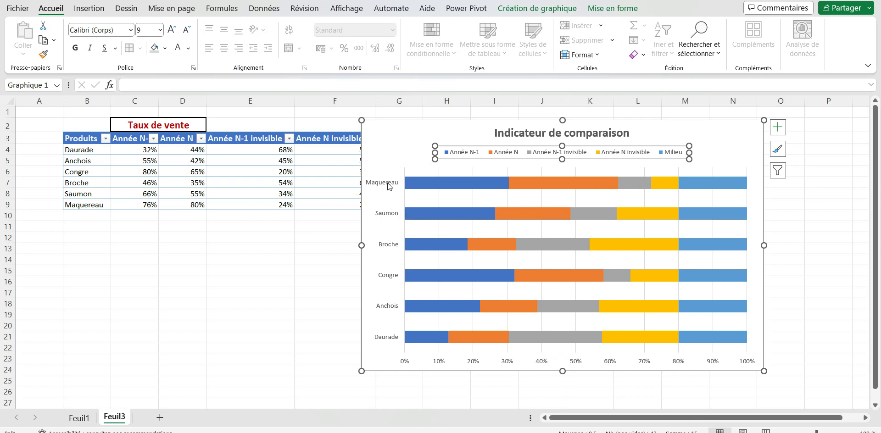
Select the whole chart and bring up the Création de graphique tools
left_click(398, 138)
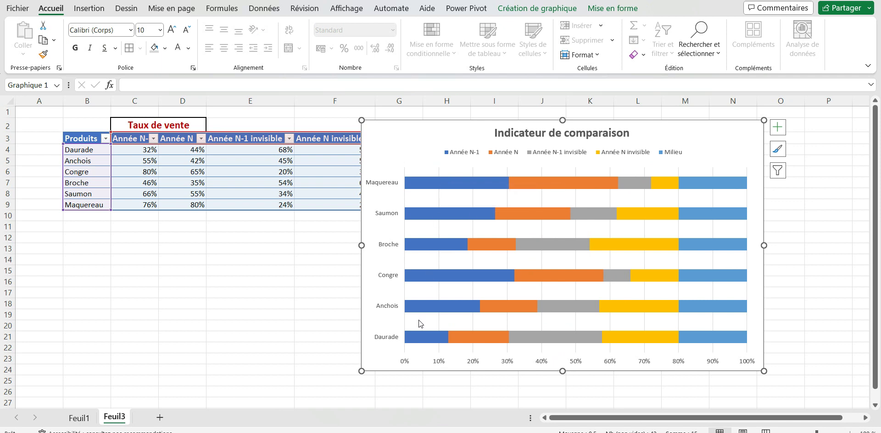
mouse_move(412, 345)
left_click(550, 9)
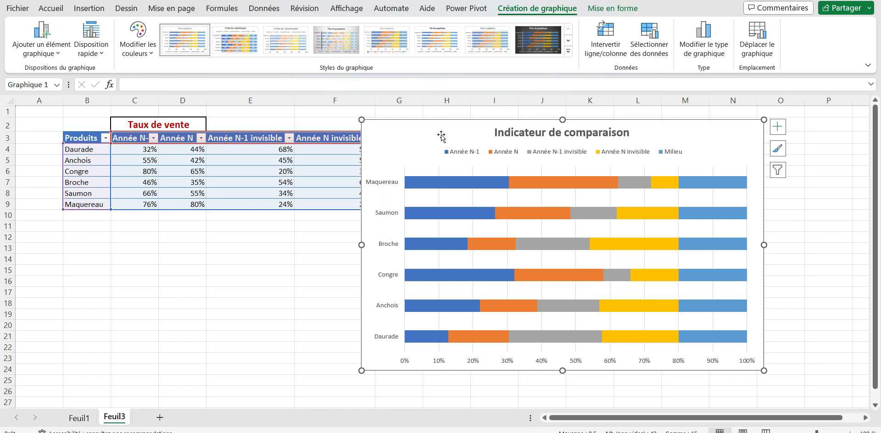
Reorder series to Année N-1 invisible, Année N-1, Milieu, Année N, Année N invisible
left_click(658, 50)
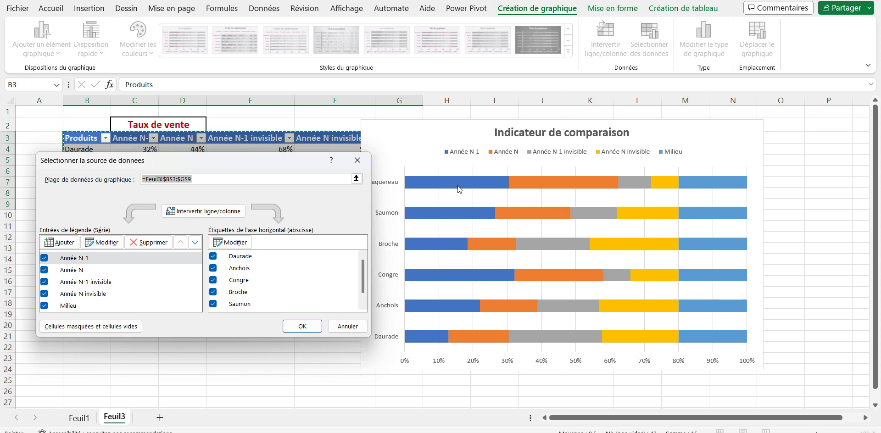
left_click(95, 285)
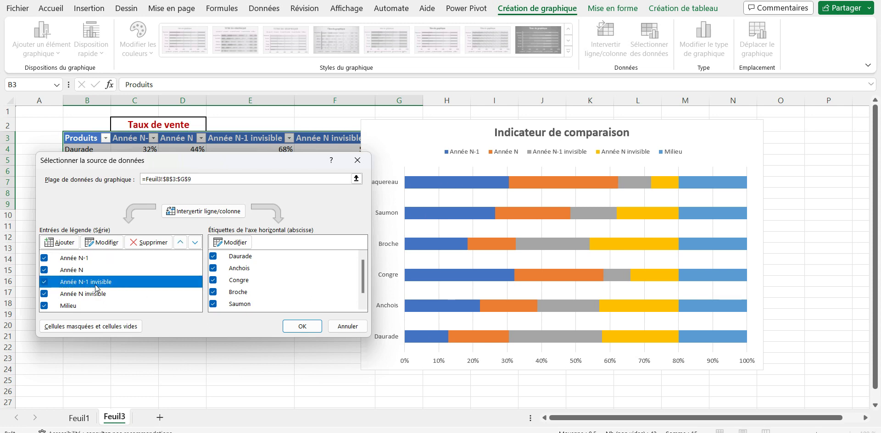
left_click(180, 243)
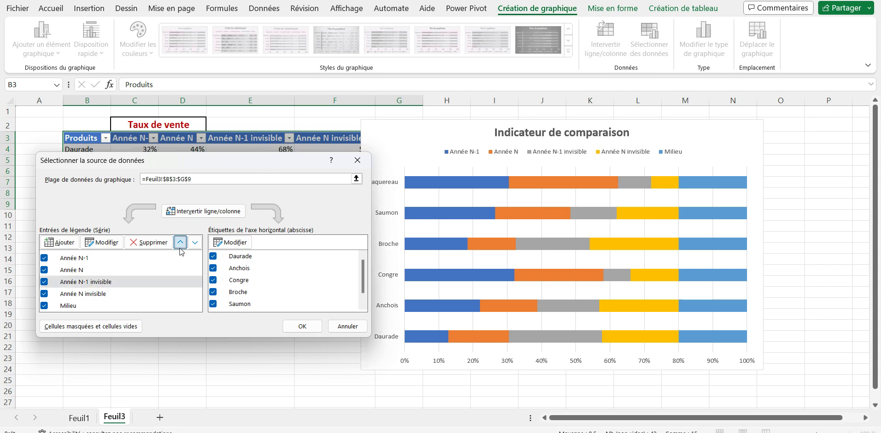
left_click(180, 242)
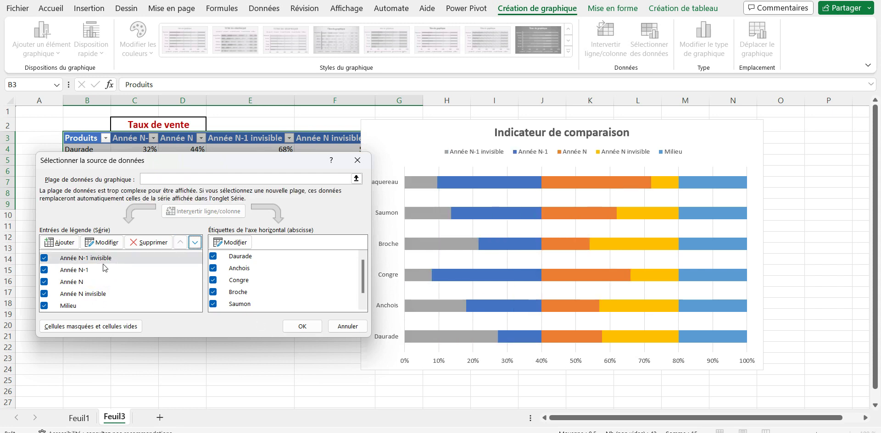
left_click(76, 306)
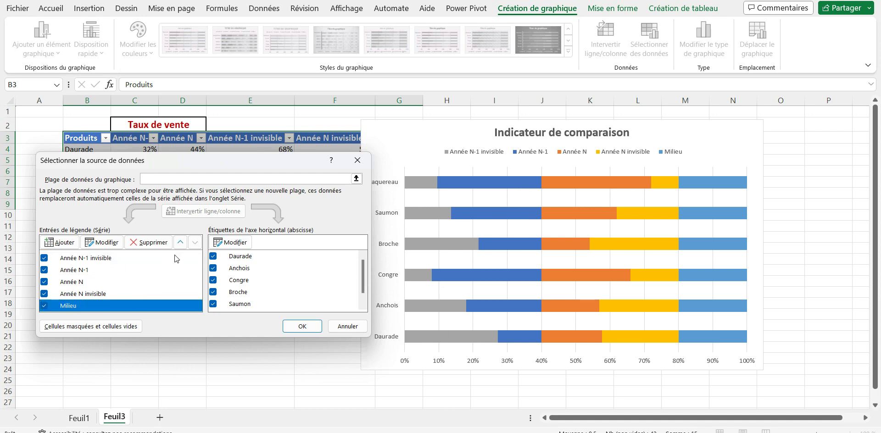
left_click(180, 243)
left_click(181, 243)
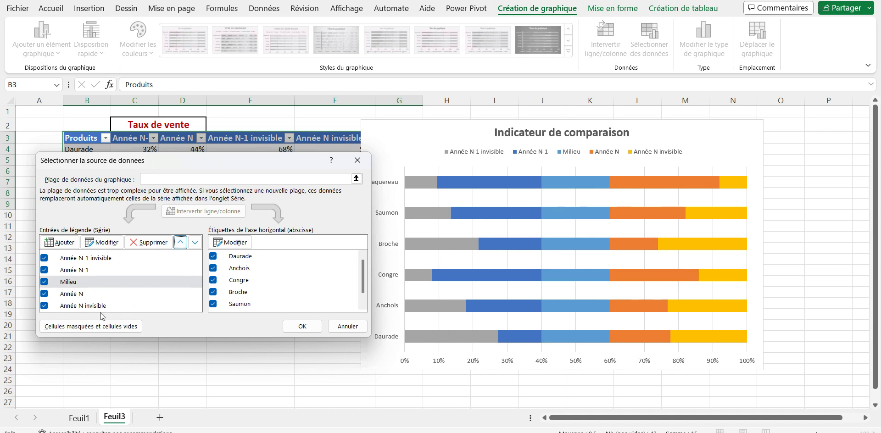
left_click(307, 330)
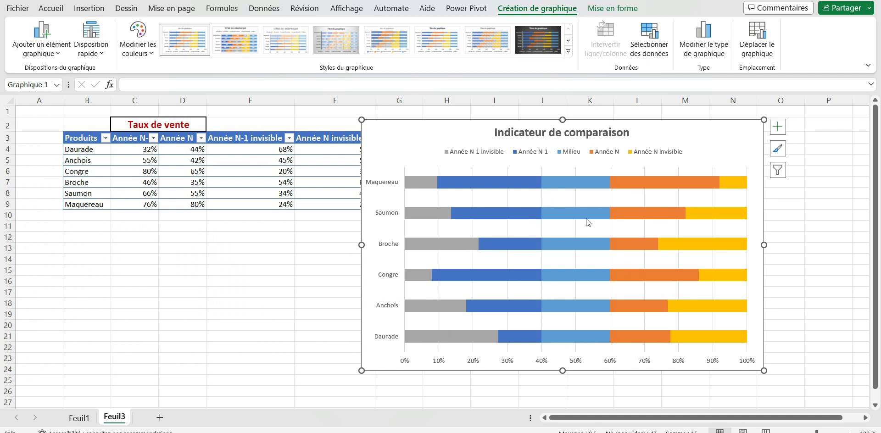
Set No Fill on the Année N-1 invisible, Milieu and Année N invisible series
left_click(429, 186)
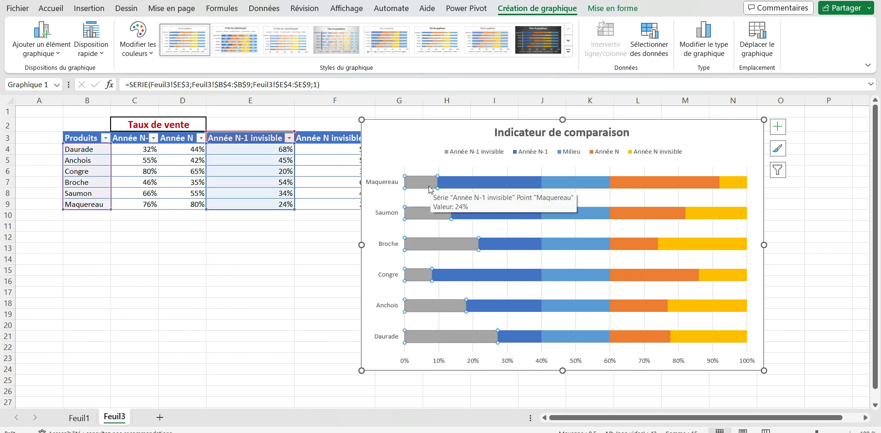
left_click(623, 13)
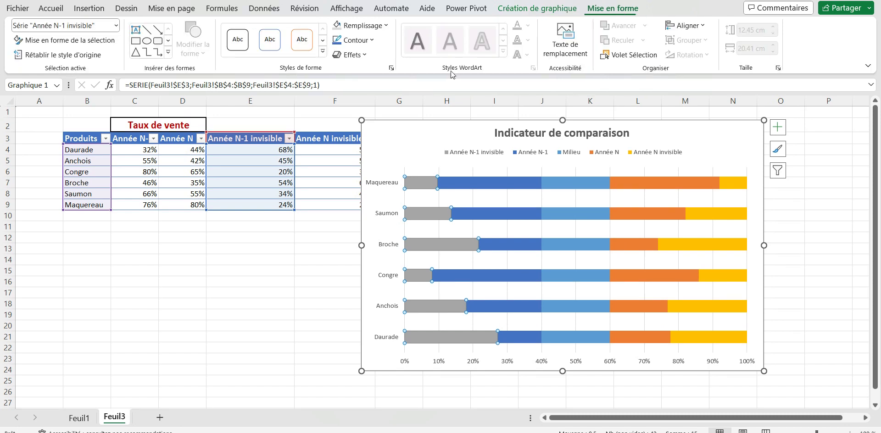
left_click(388, 27)
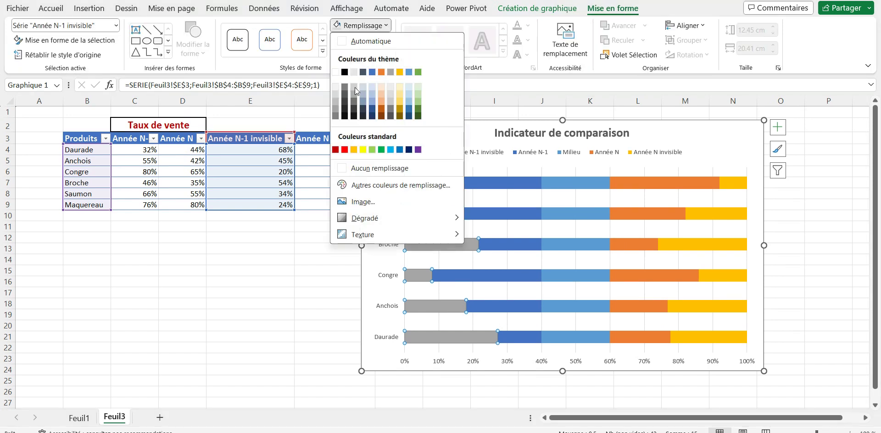
left_click(382, 173)
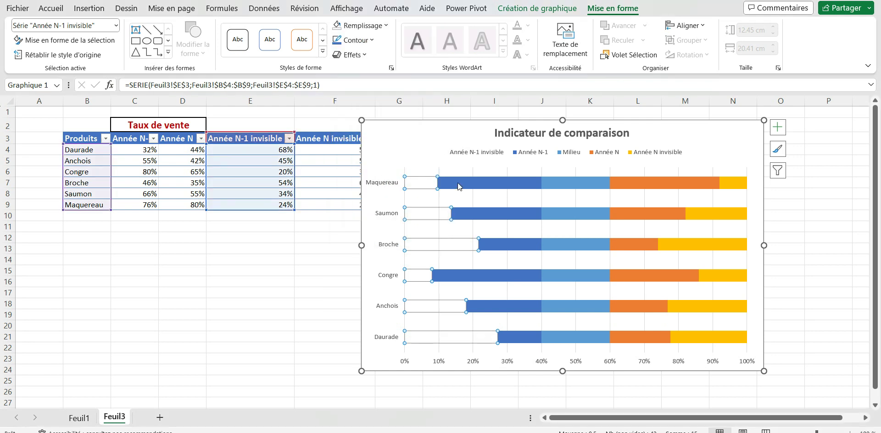
left_click(587, 186)
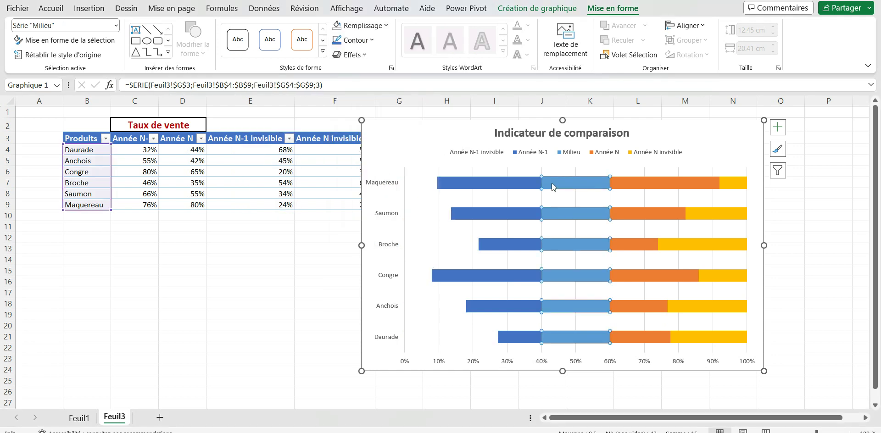
left_click(339, 27)
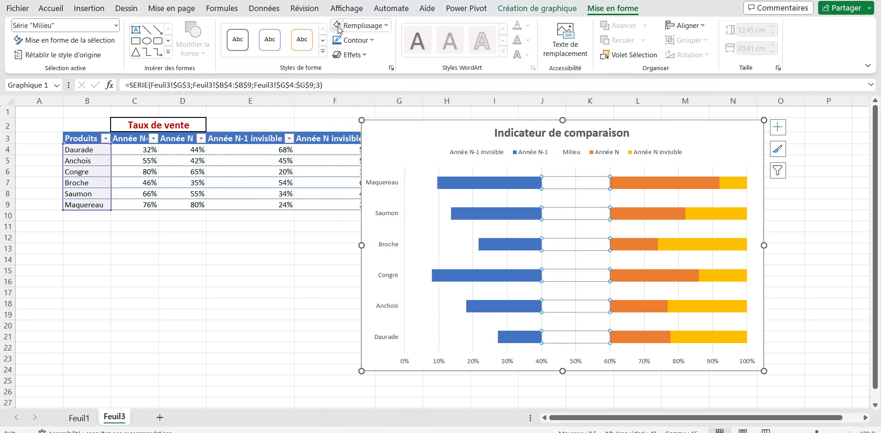
left_click(742, 184)
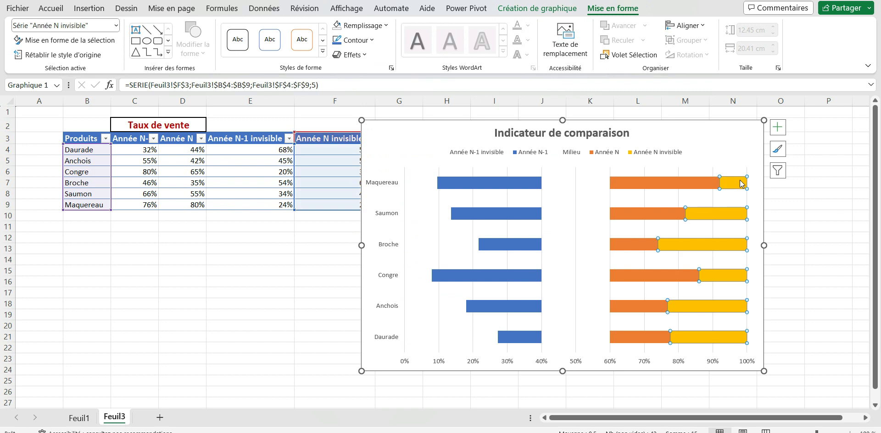
left_click(337, 27)
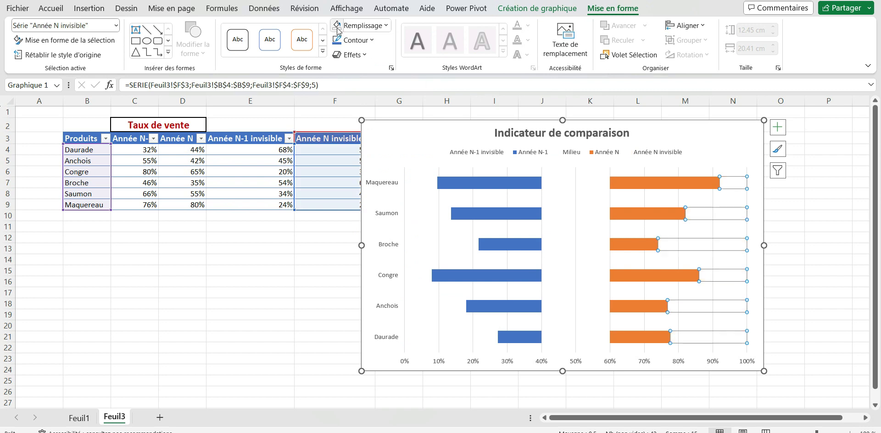
left_click(404, 193)
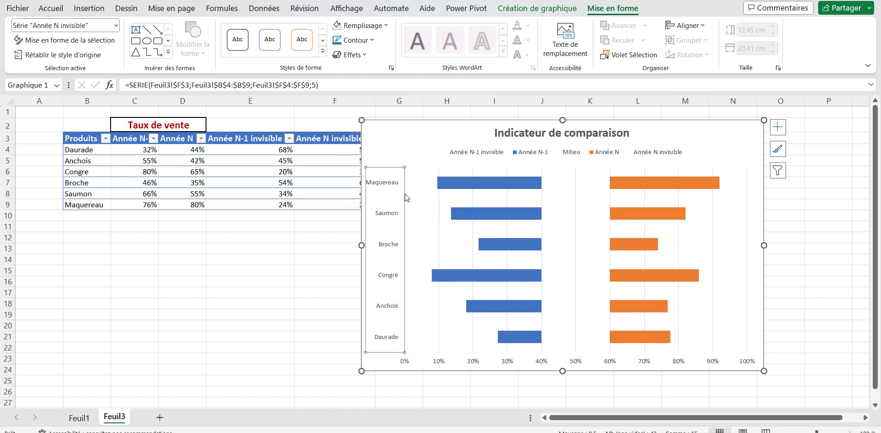
Delete the chart's major vertical gridlines
left_click(440, 218)
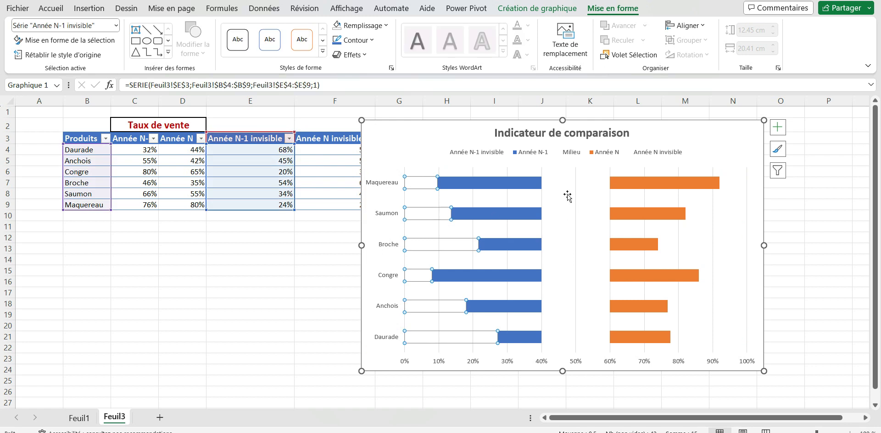
left_click(576, 175)
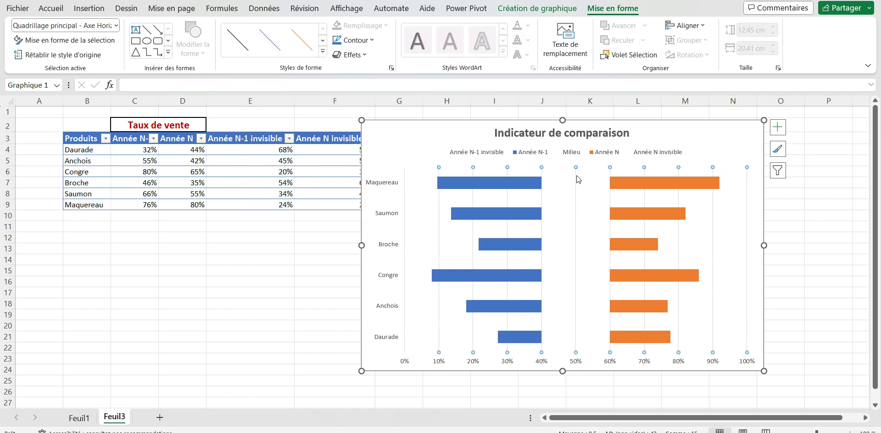
key("Delete")
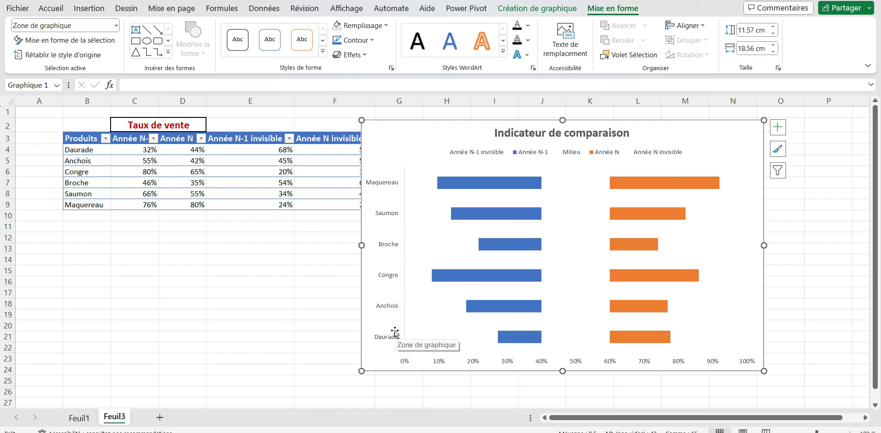
Remove the chart axes and delete the Année N invisible, Milieu and Année N-1 invisible legend entries
left_click(779, 129)
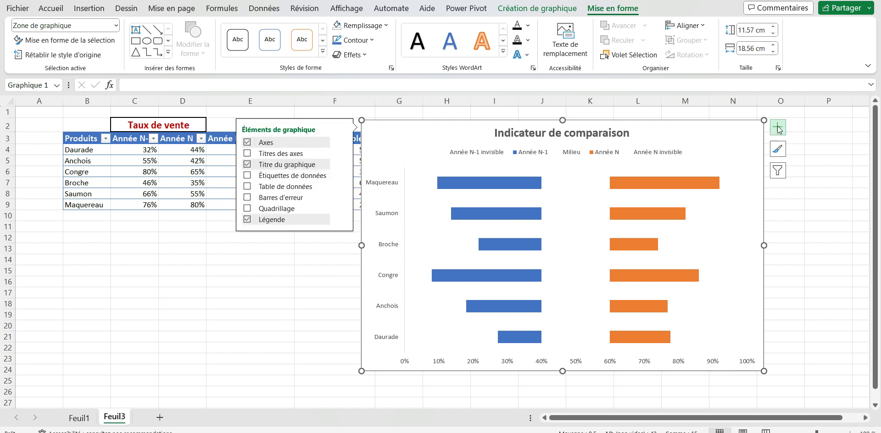
left_click(248, 143)
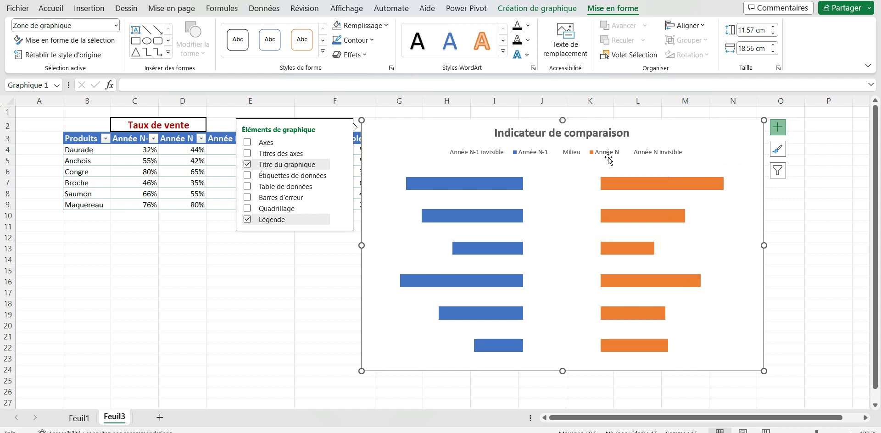
left_click(622, 158)
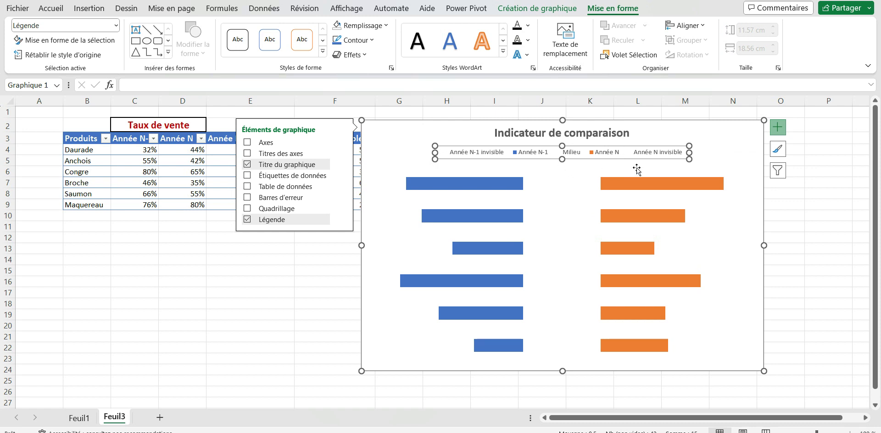
left_click(656, 157)
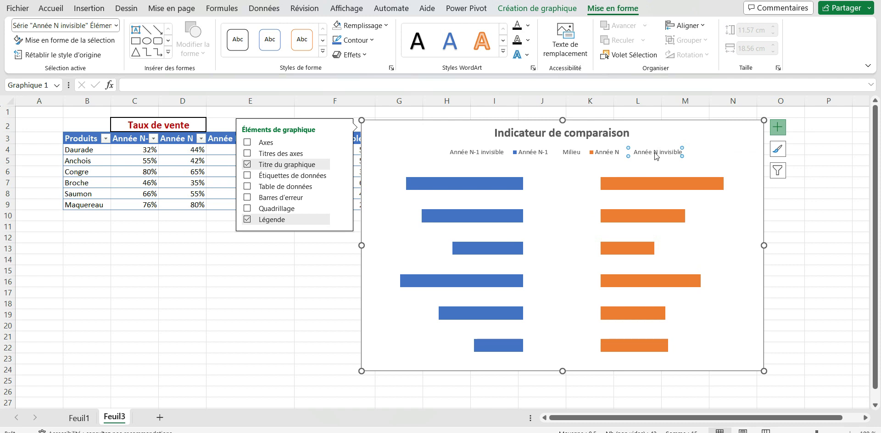
key("Delete")
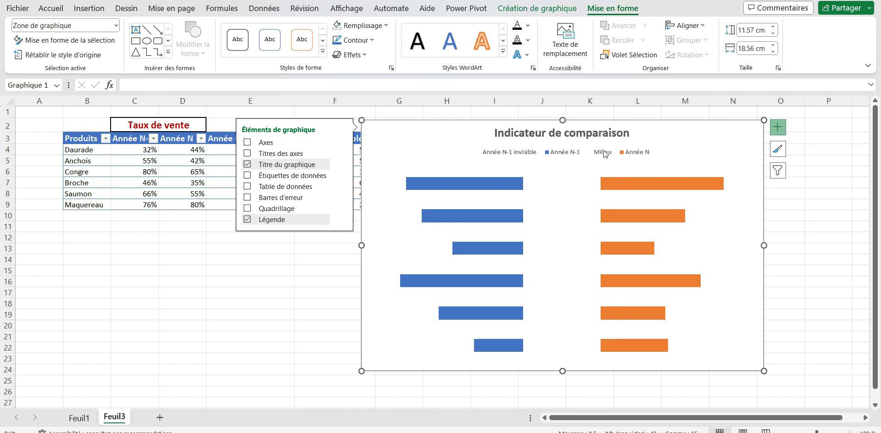
left_click(606, 155)
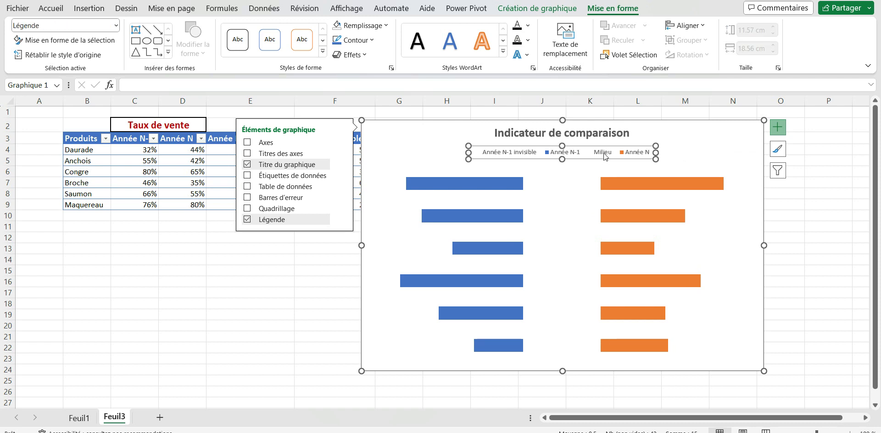
left_click(605, 156)
key("Delete")
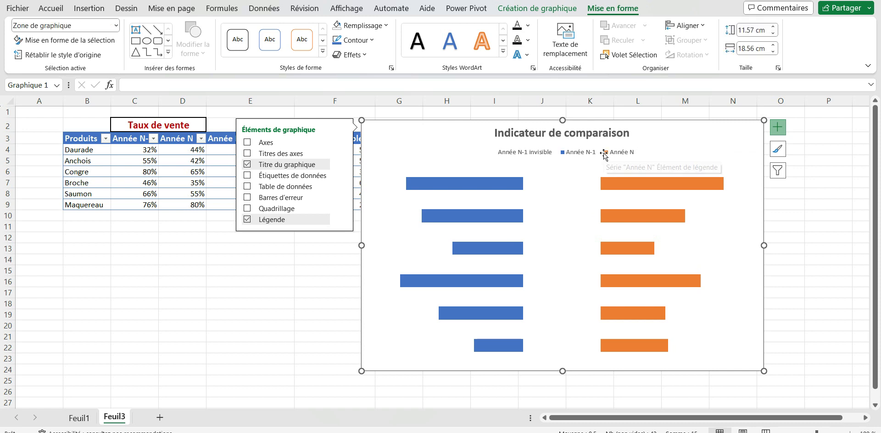
left_click(537, 154)
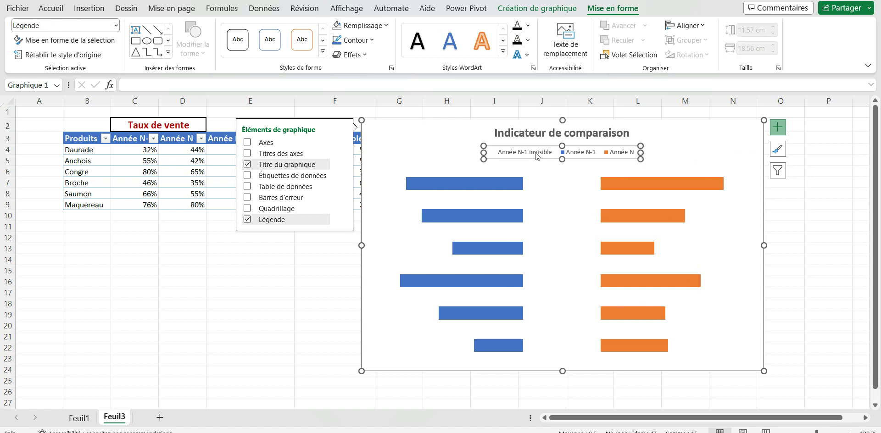
left_click(531, 155)
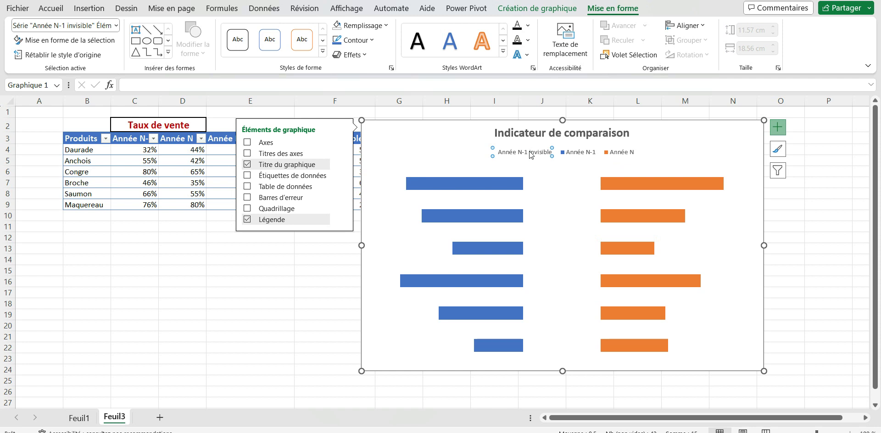
key("Delete")
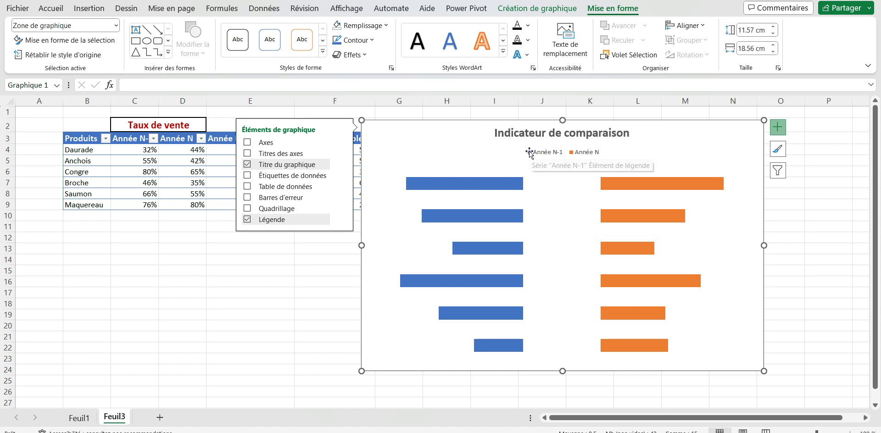
Stretch the legend across nearly the full chart width
left_click(530, 153)
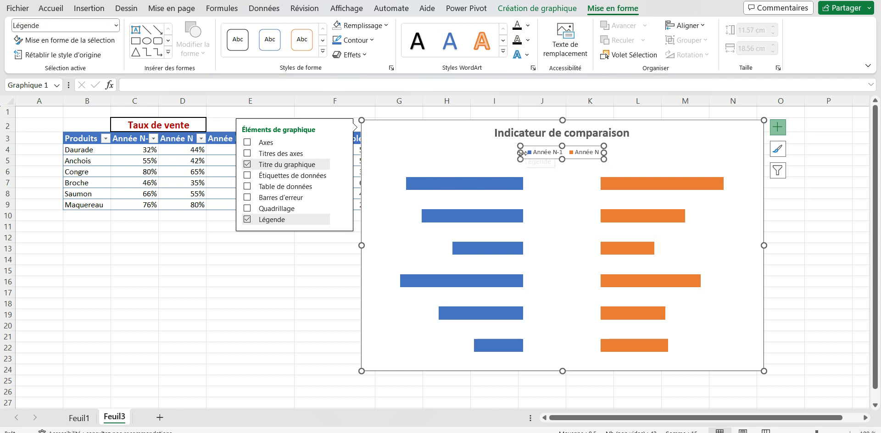
left_click_drag(520, 153, 373, 160)
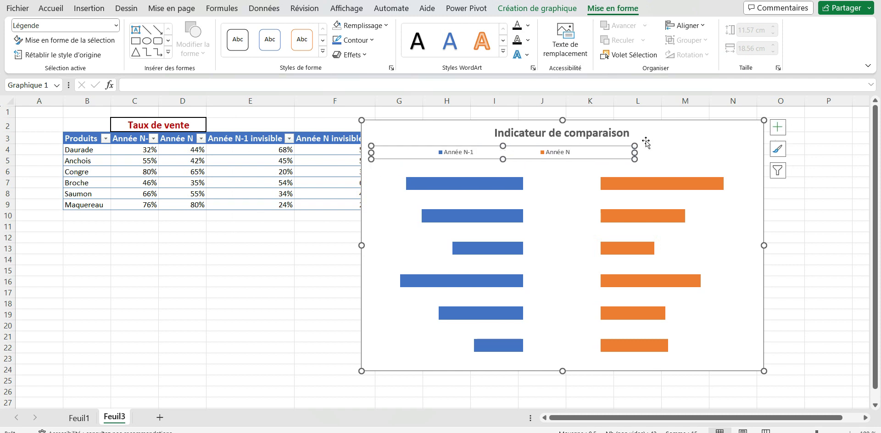
left_click_drag(634, 152, 741, 153)
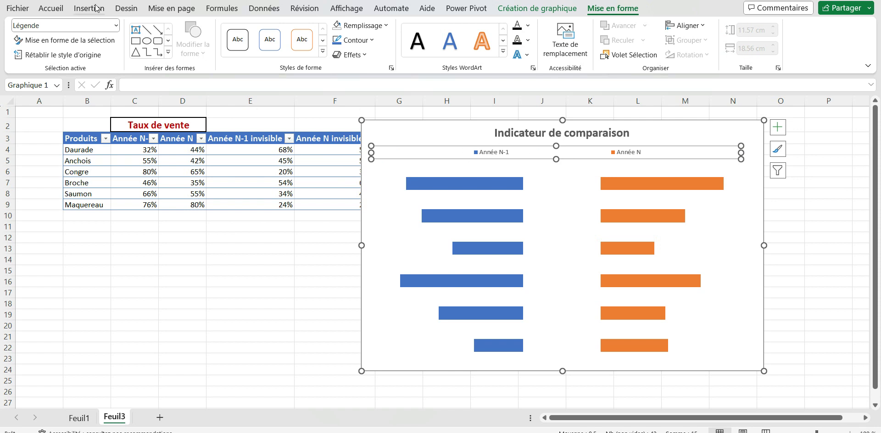
Make the legend text bold and increase it to 10 points
left_click(50, 9)
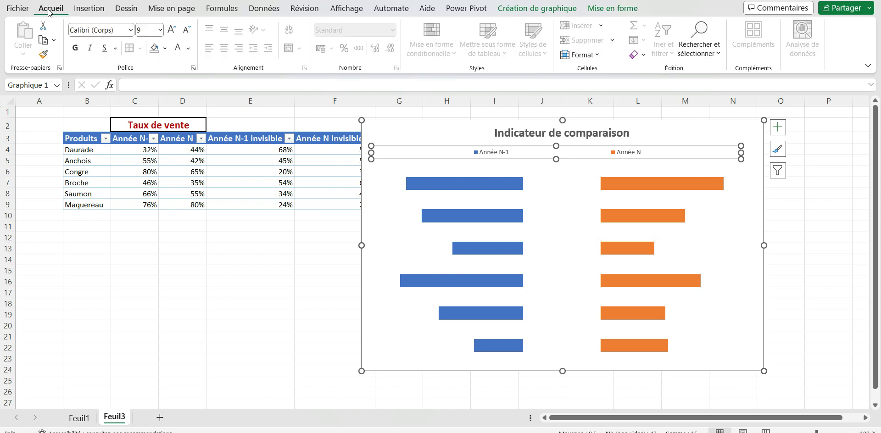
left_click(72, 54)
left_click(172, 31)
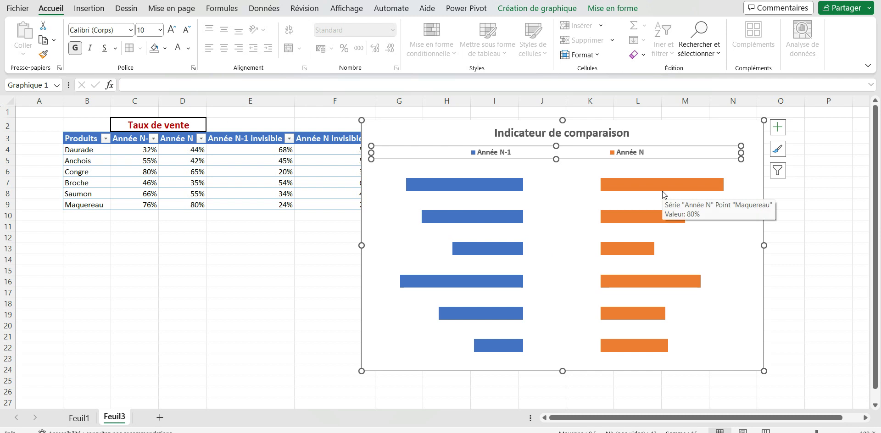
left_click(489, 188)
Reduce the series gap width from 80 % to 30 % for thicker bars
right_click(490, 188)
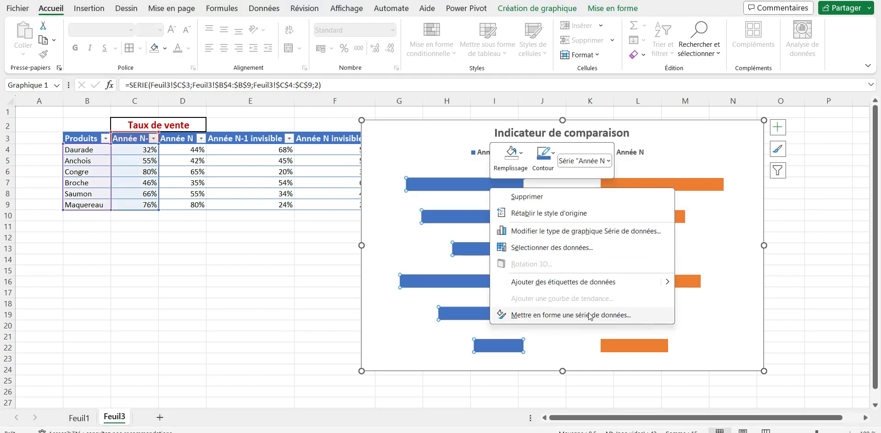
left_click(590, 315)
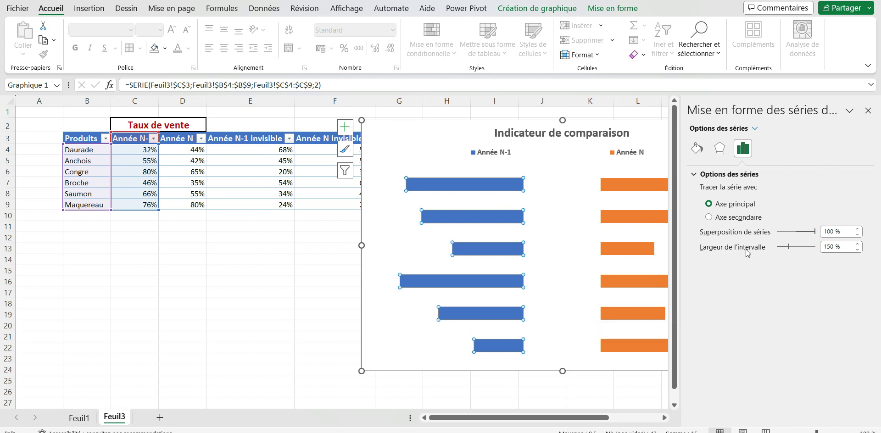
left_click_drag(790, 249, 784, 249)
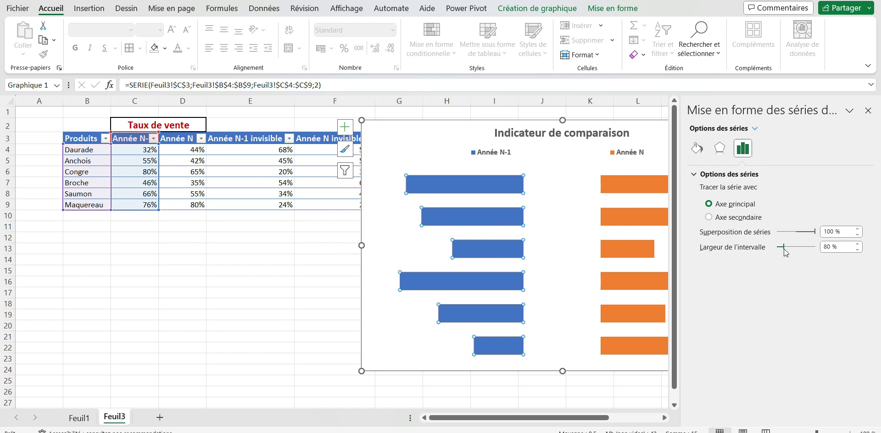
left_click_drag(831, 250, 820, 249)
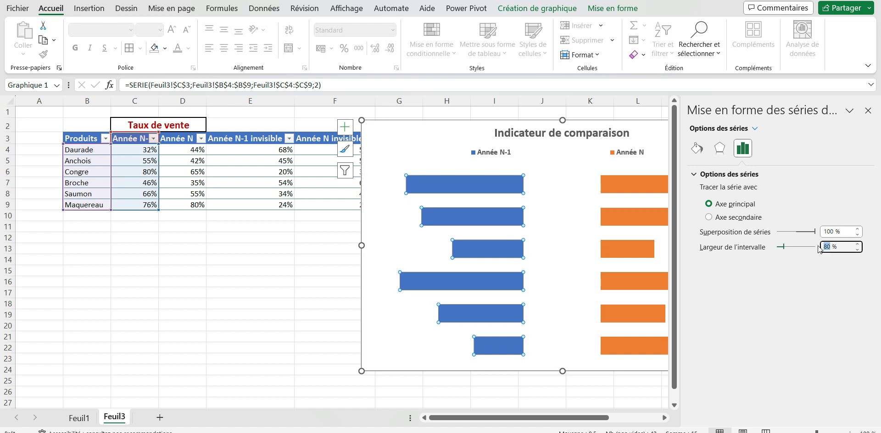
type("3")
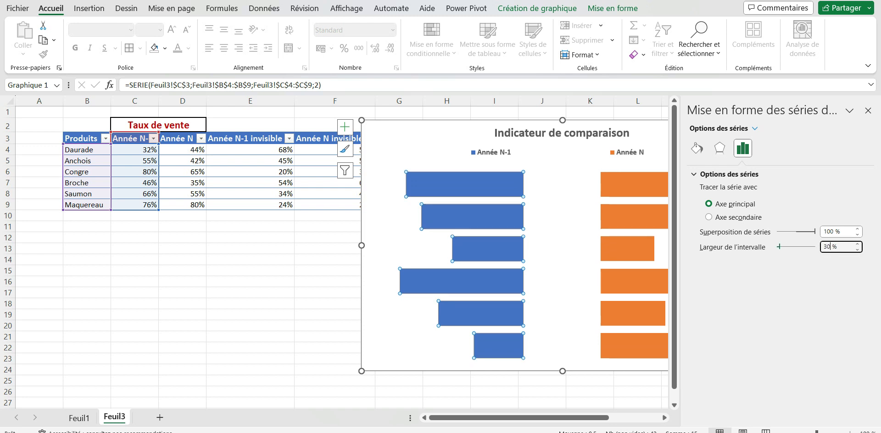
left_click(870, 111)
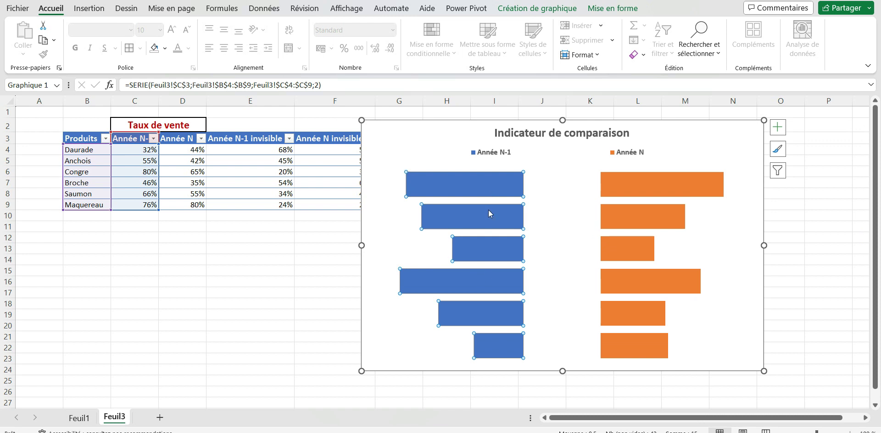
Add data labels to the blue Année N-1 and orange Année N series
left_click(779, 128)
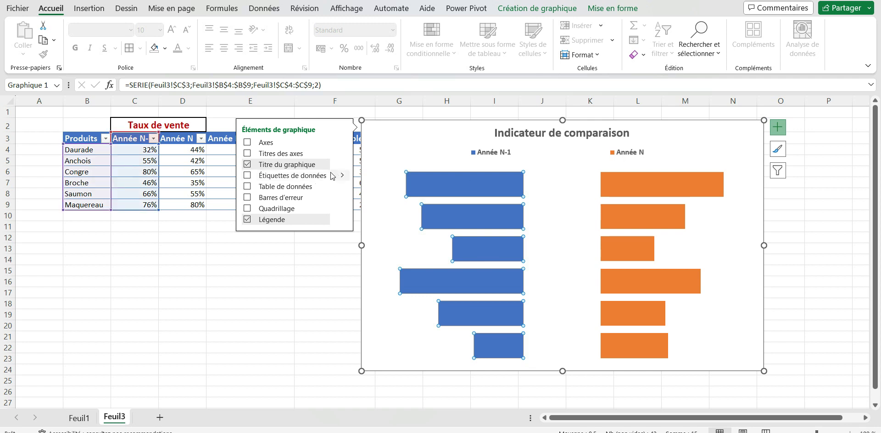
left_click(247, 175)
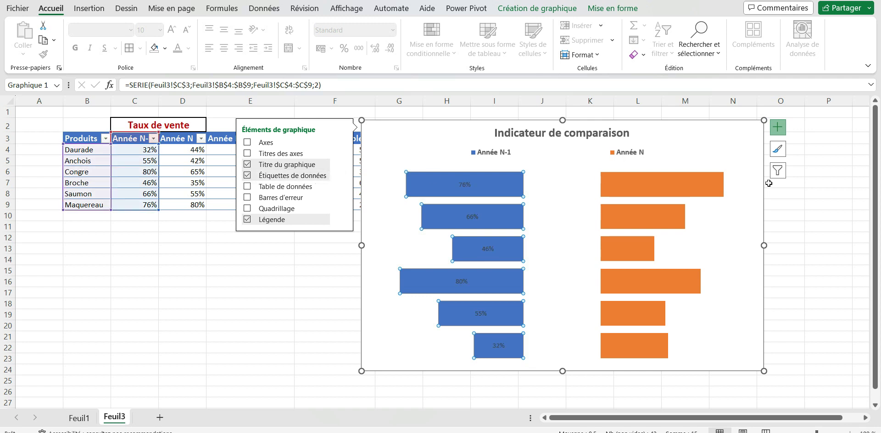
mouse_move(684, 192)
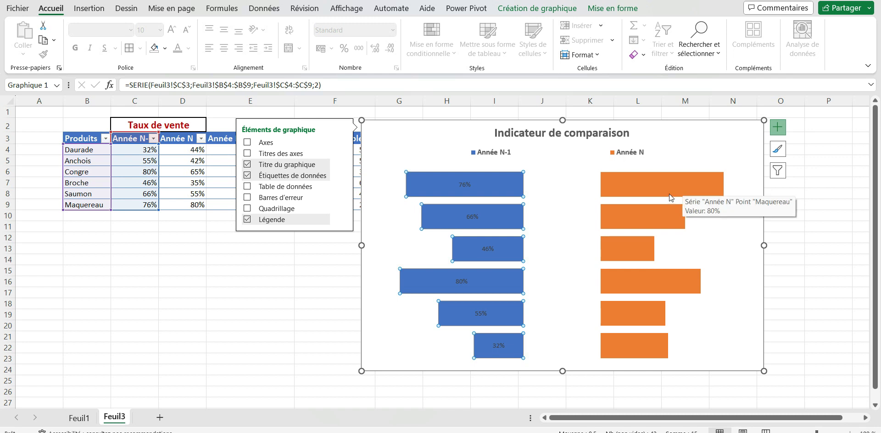
left_click(669, 193)
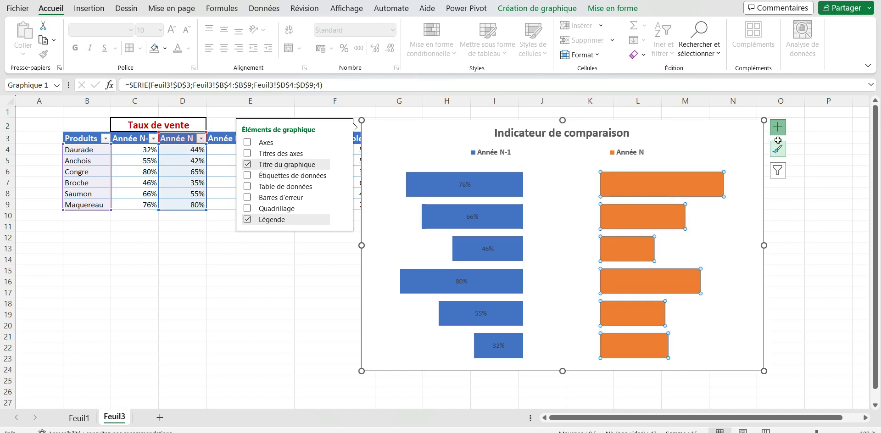
left_click(248, 176)
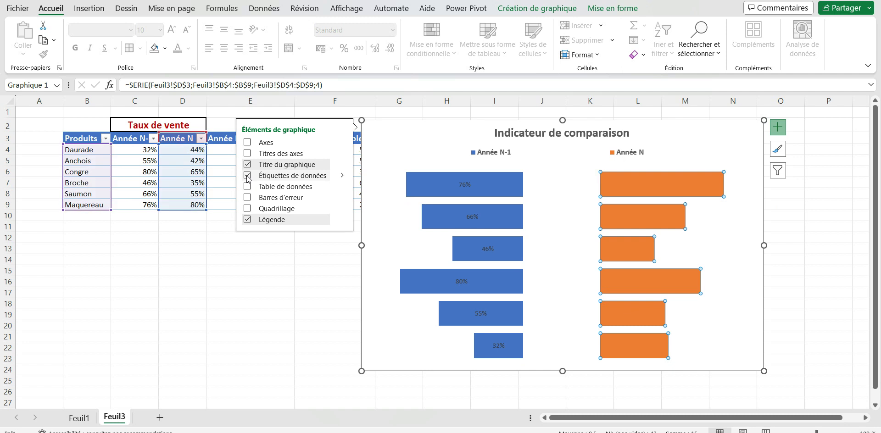
Format both series' value labels in bold white text
left_click(465, 185)
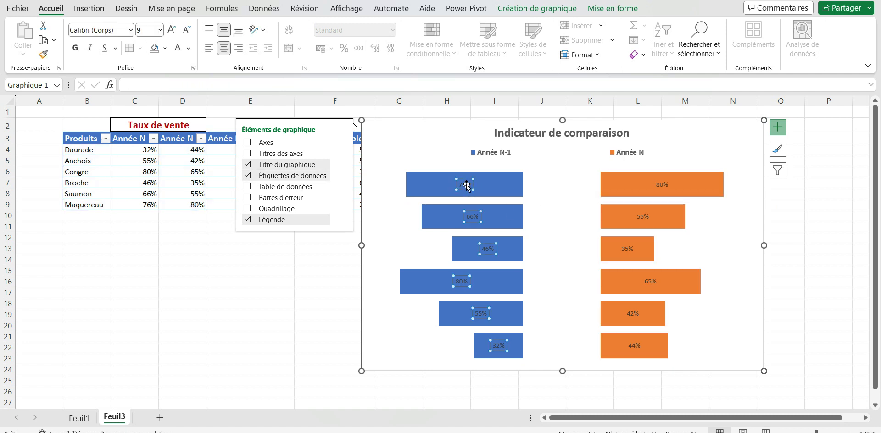
left_click(188, 48)
left_click(176, 98)
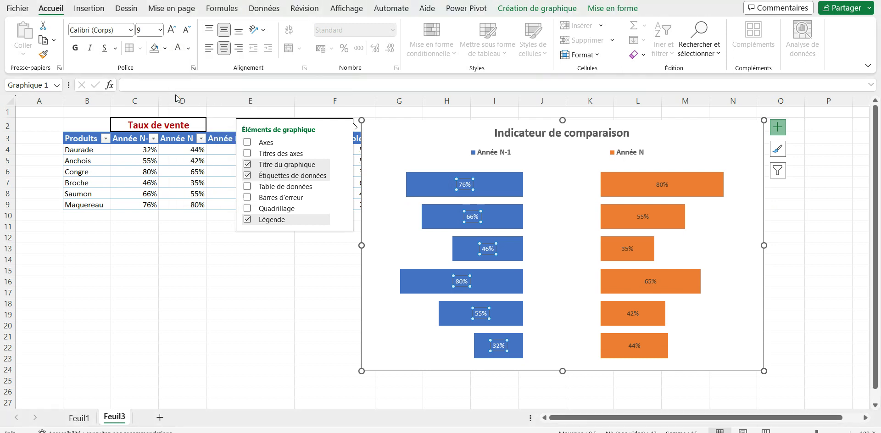
left_click(75, 48)
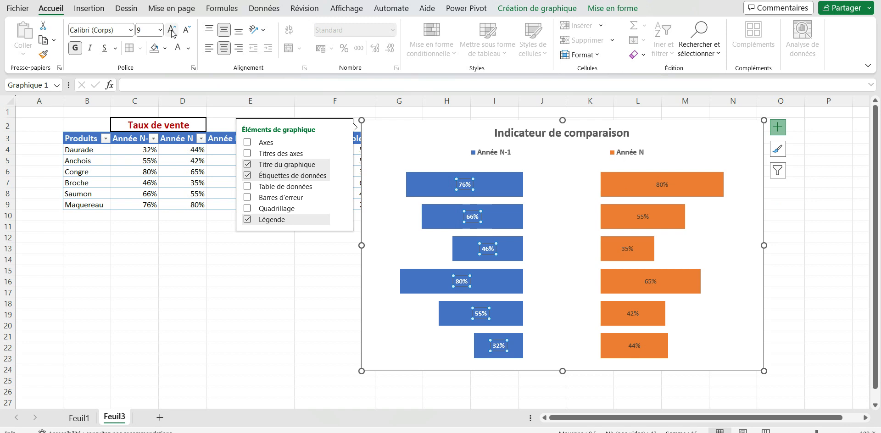
left_click(661, 185)
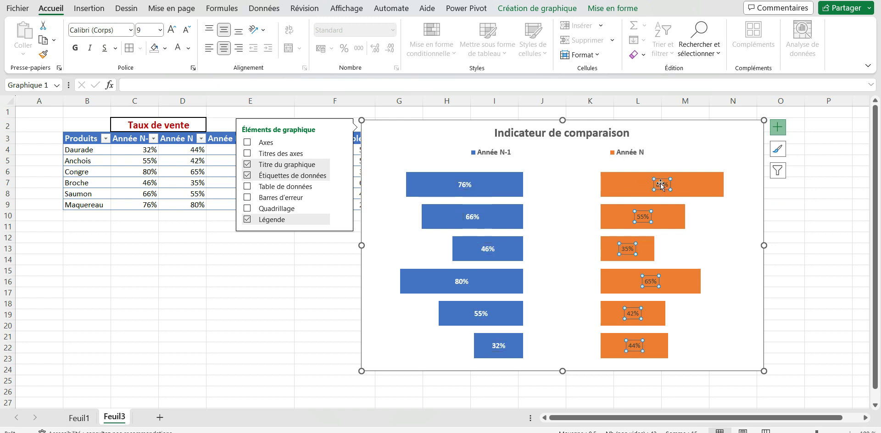
left_click(178, 47)
left_click(171, 29)
left_click(75, 48)
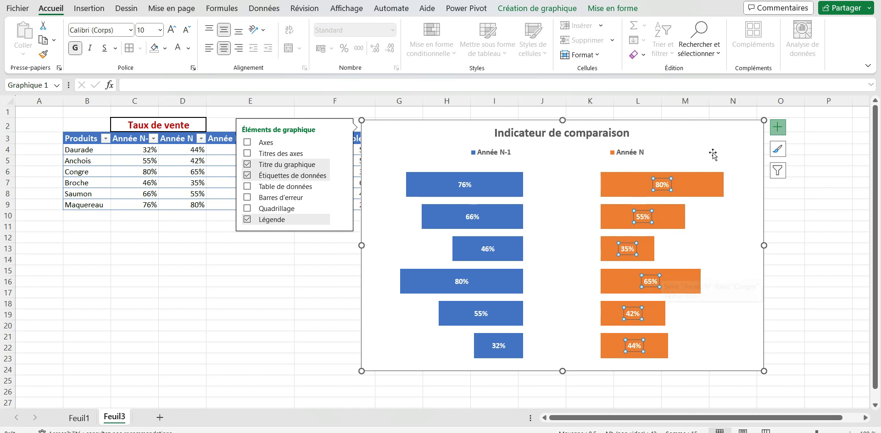
left_click(704, 125)
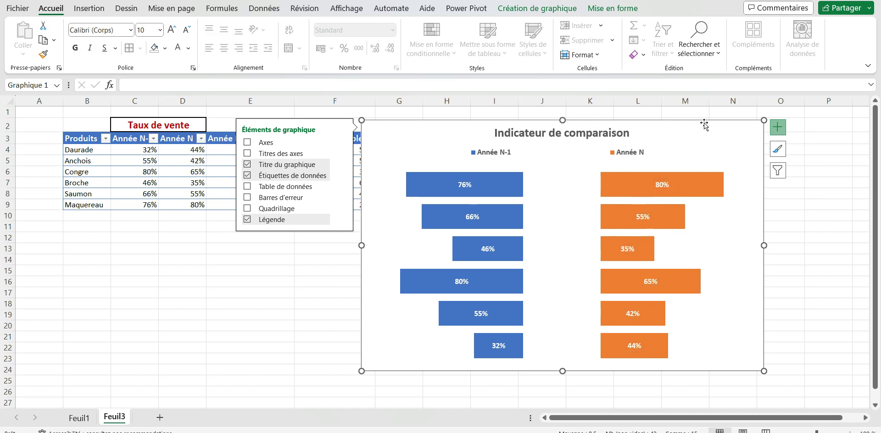
Give the chart area background a light grey fill
left_click(861, 248)
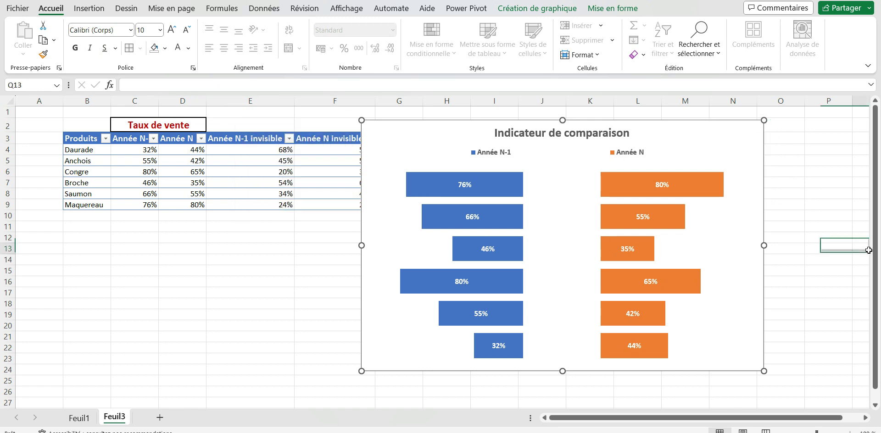
left_click(683, 124)
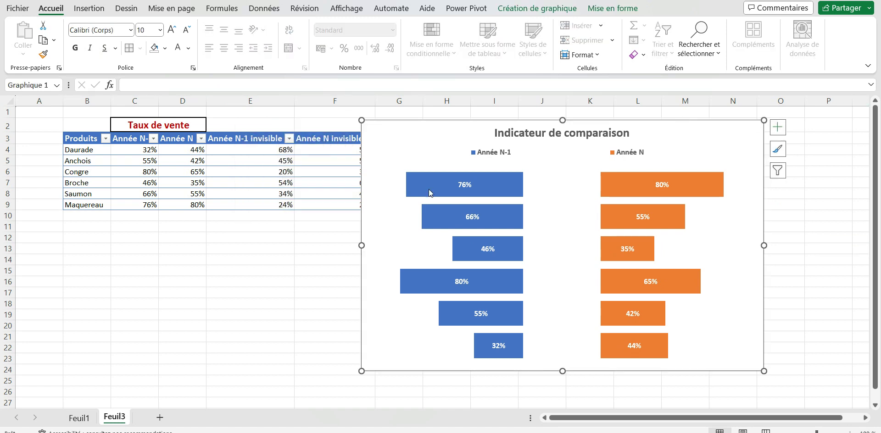
left_click(614, 9)
left_click(385, 29)
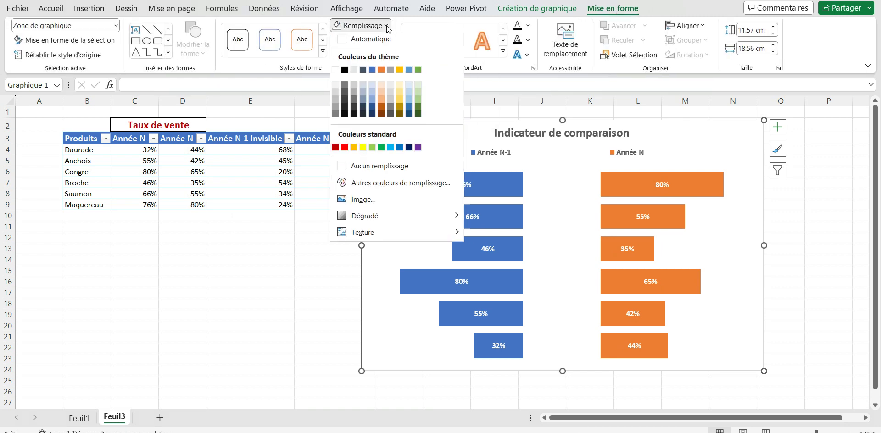
left_click(336, 95)
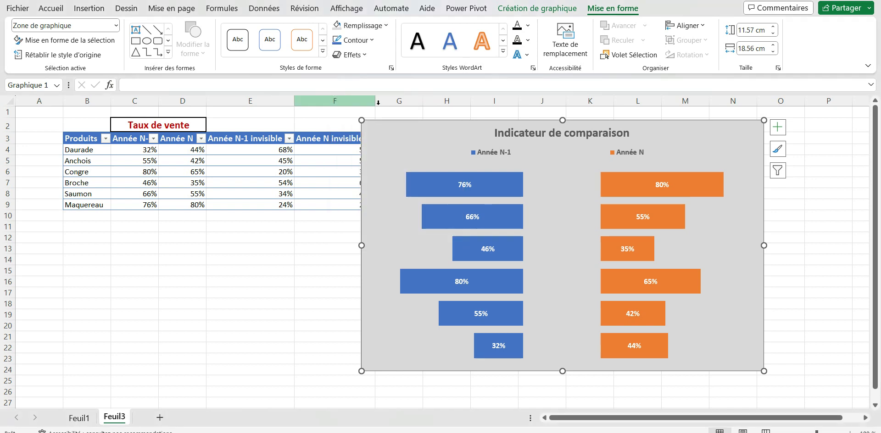
left_click(808, 247)
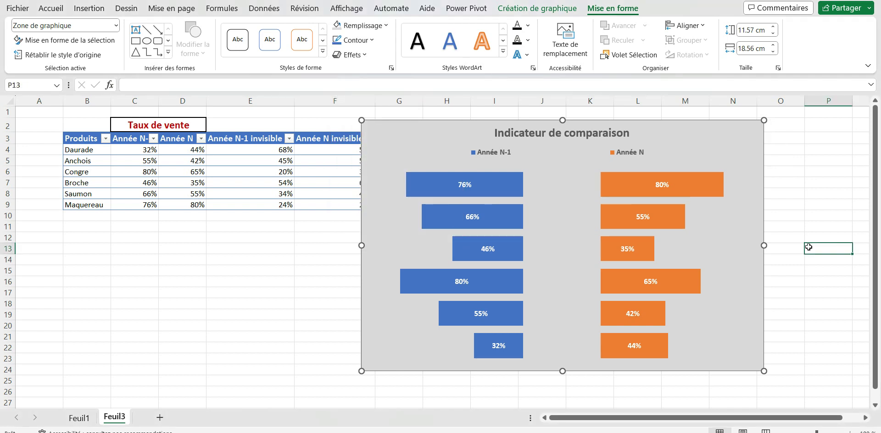
left_click(564, 189)
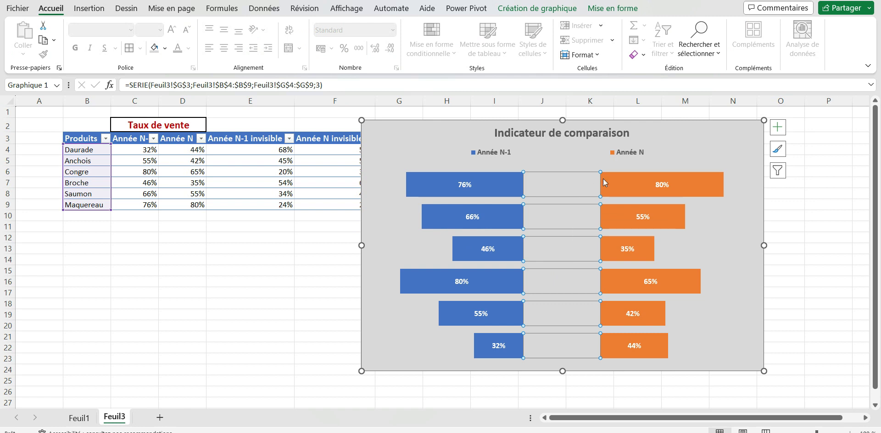
Label the Milieu series with category names instead of the 50% values
left_click(779, 134)
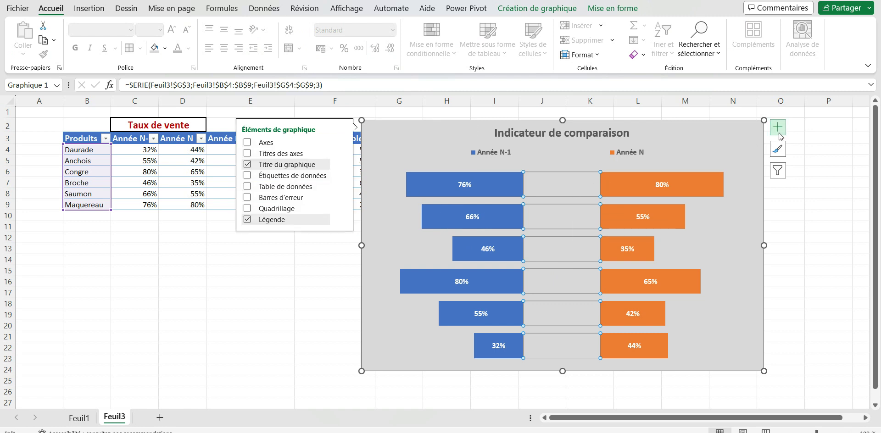
left_click(342, 177)
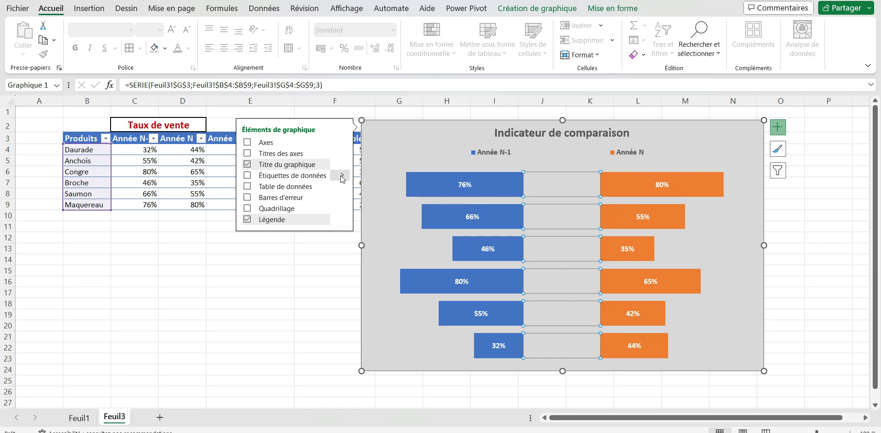
left_click(380, 236)
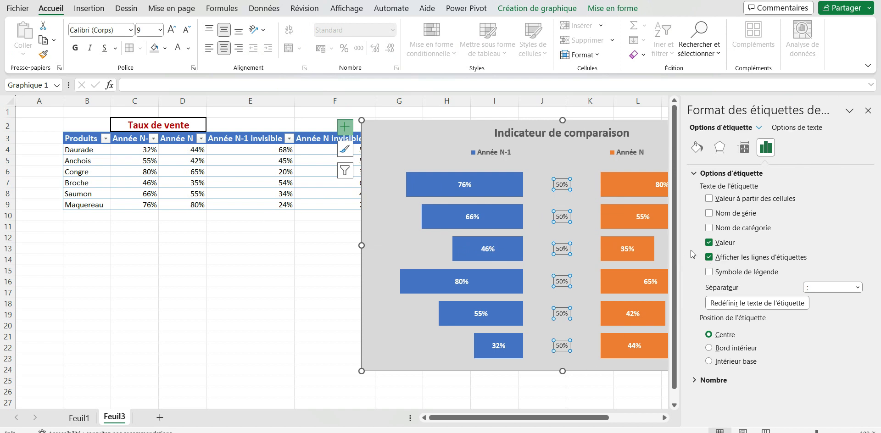
left_click(709, 243)
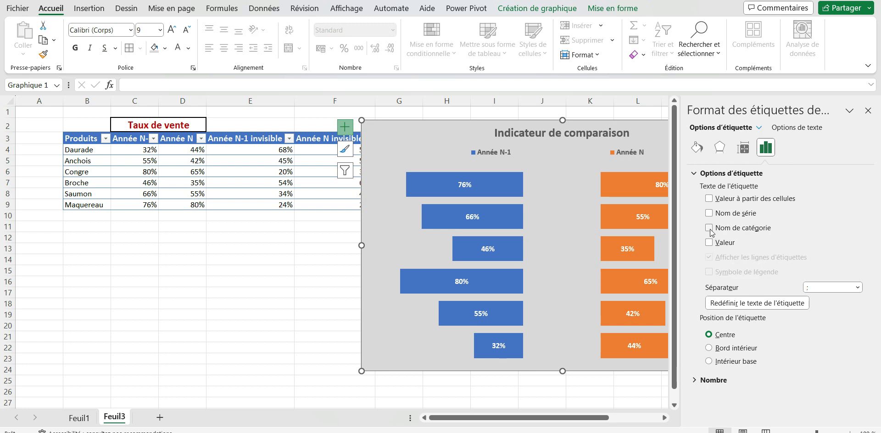
left_click(709, 228)
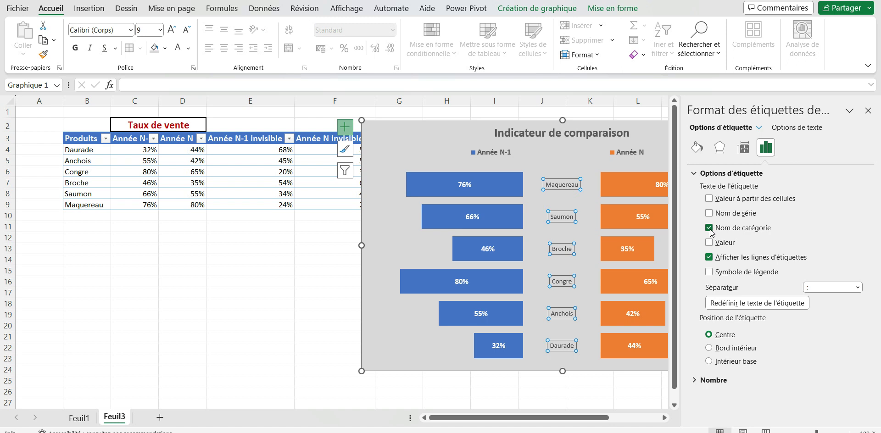
left_click(868, 112)
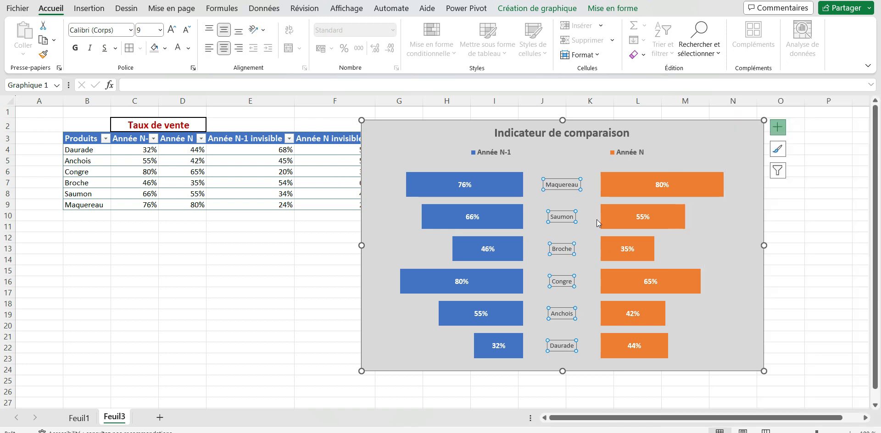
Bold and enlarge the product-name labels, then move the chart up and right beside the table
left_click(75, 48)
left_click(171, 32)
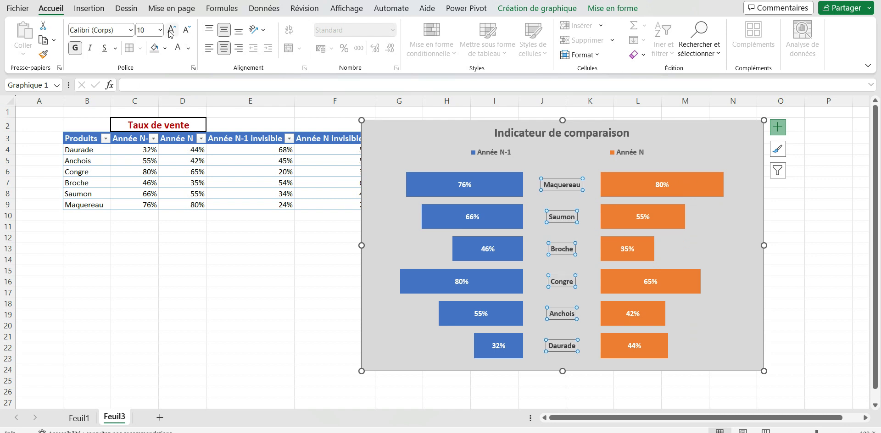
mouse_move(699, 126)
left_mouse_down()
mouse_move(737, 116)
mouse_move(765, 164)
left_mouse_up()
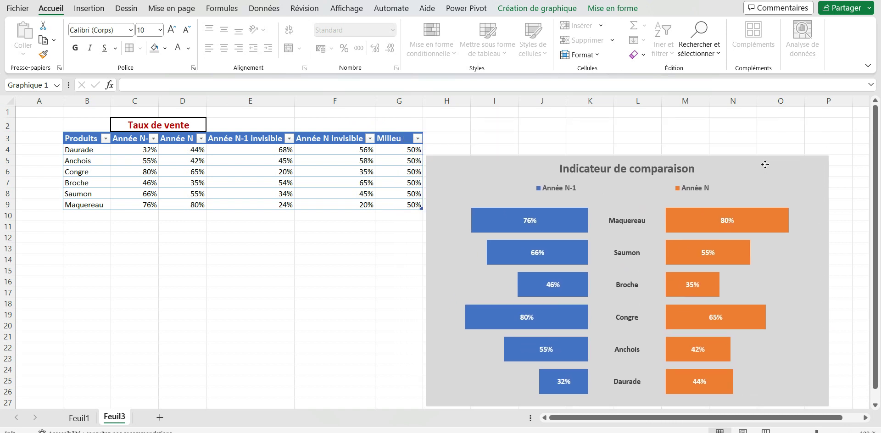
left_click_drag(765, 164, 769, 137)
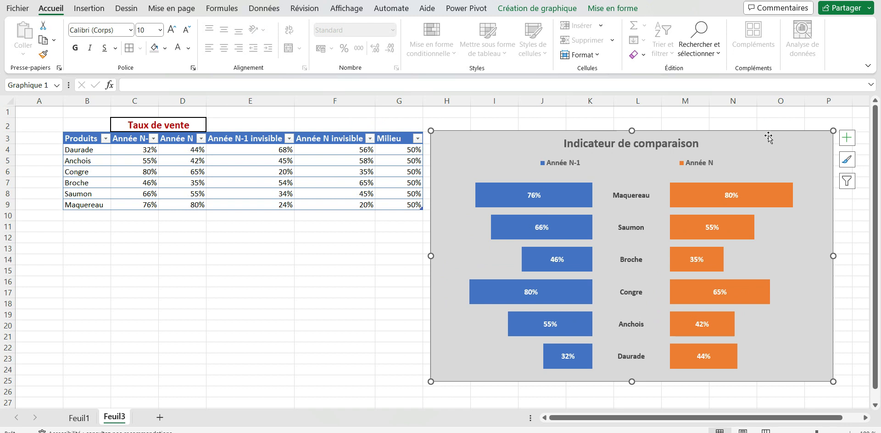
left_click(253, 268)
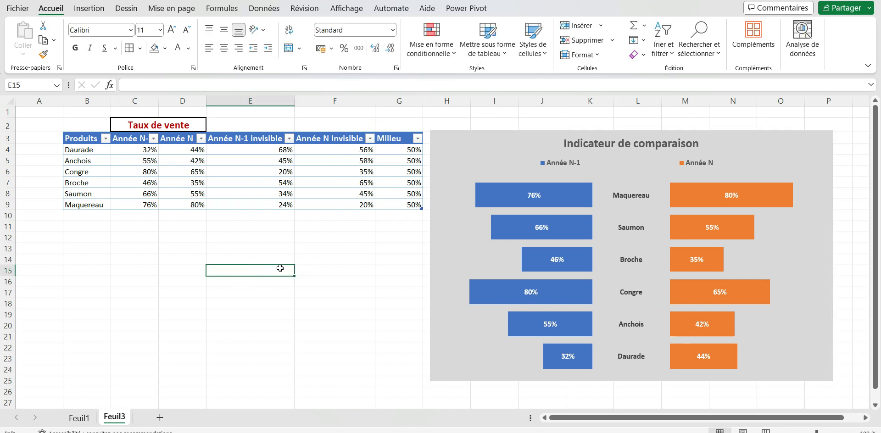
left_click(236, 258)
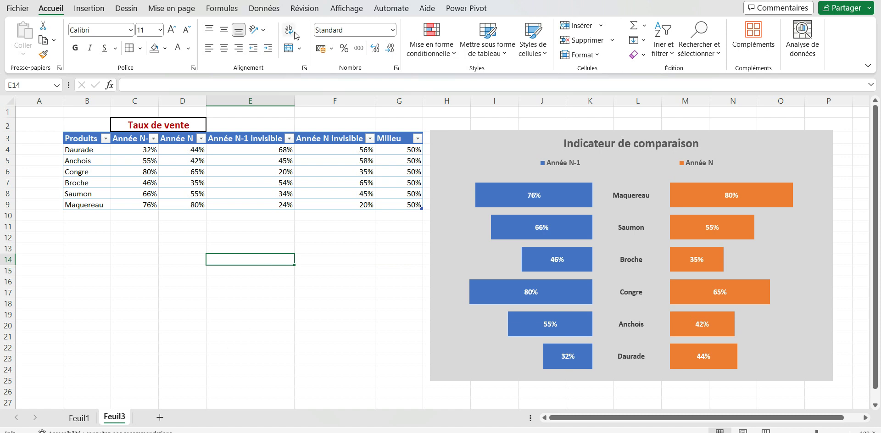
Hide the Feuil3 gridlines and select the helper columns E3:G9
left_click(342, 10)
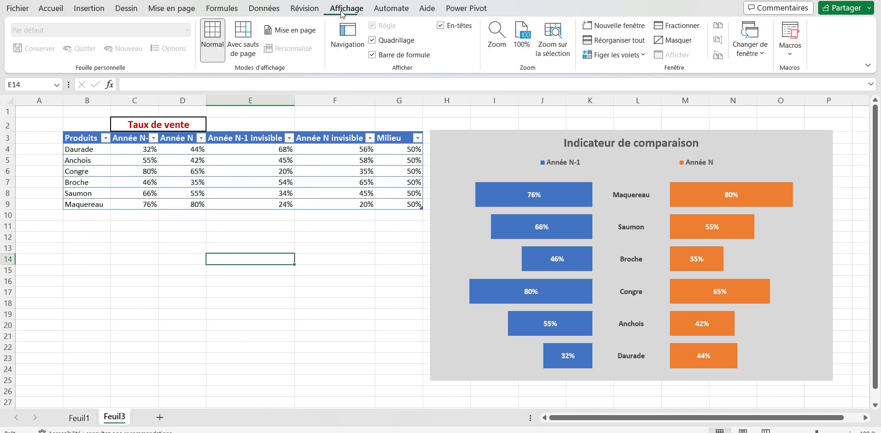
left_click(373, 40)
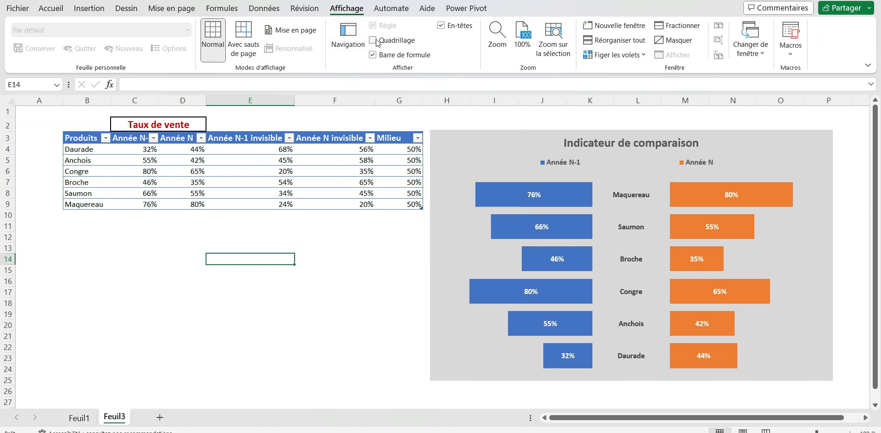
left_click(318, 272)
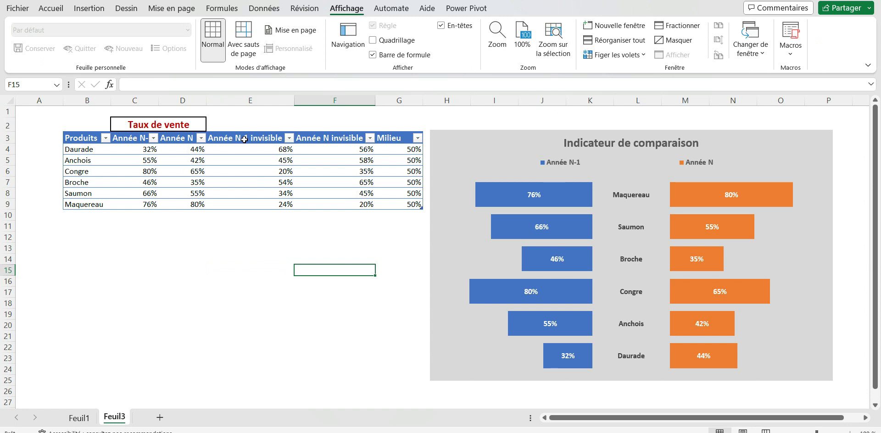
left_click_drag(244, 139, 398, 203)
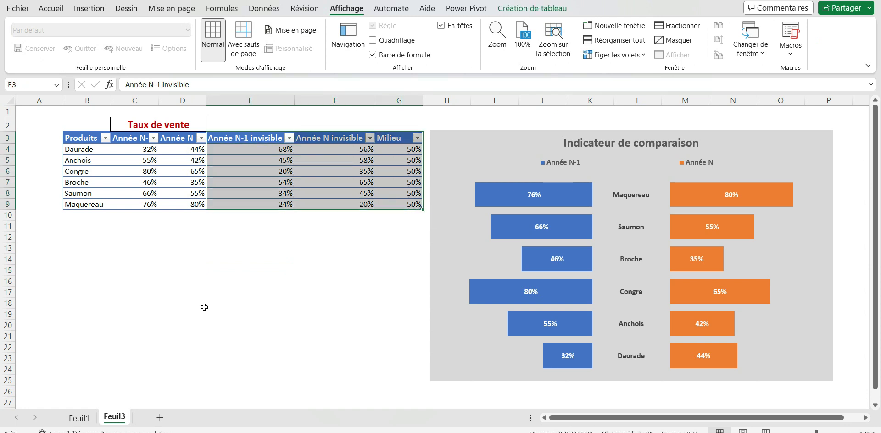
Check the helper formulas in Feuil1's cells E7 and E3, then return to Feuil3
left_click(81, 418)
left_click(182, 280)
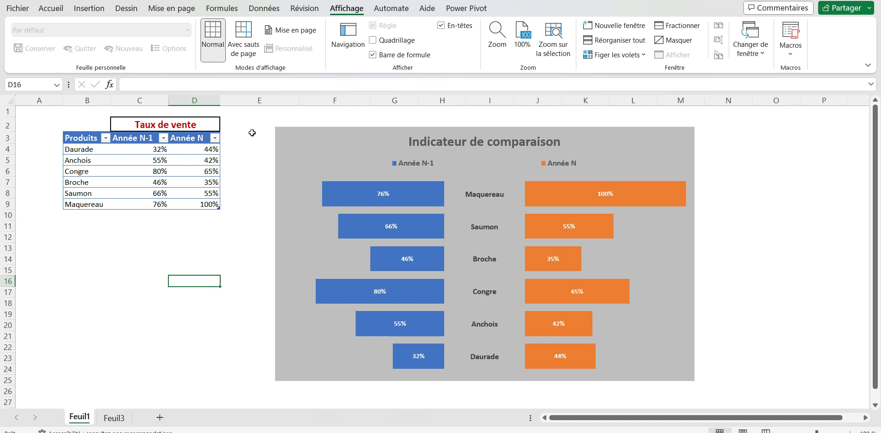
left_click(244, 178)
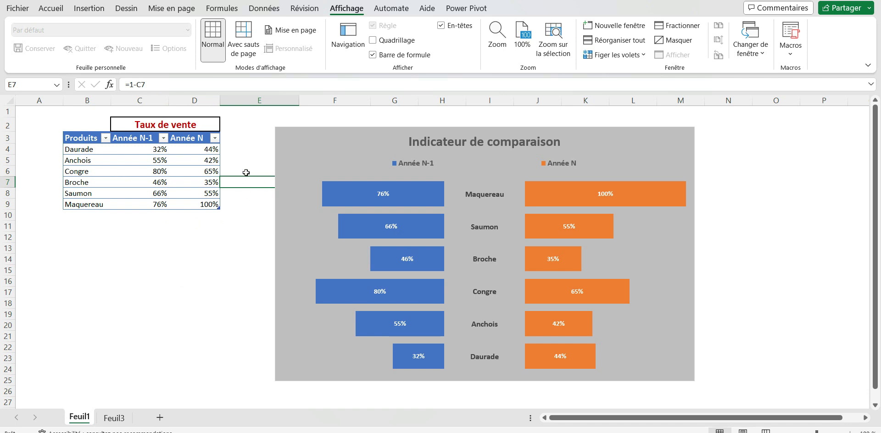
left_click(247, 141)
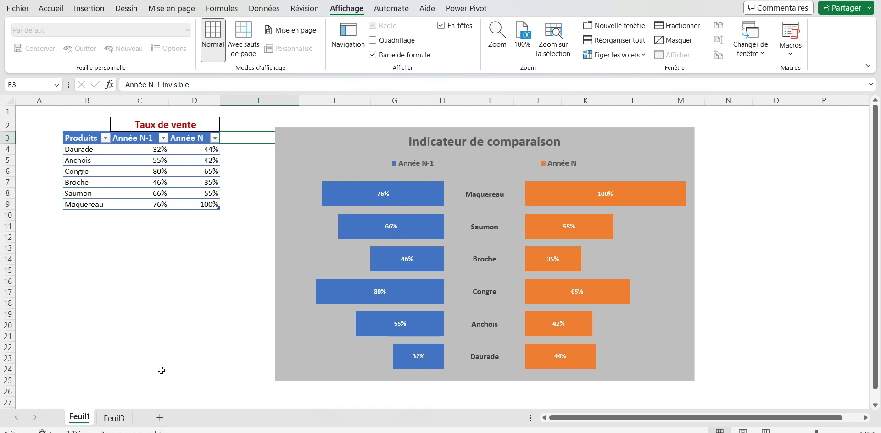
left_click(119, 418)
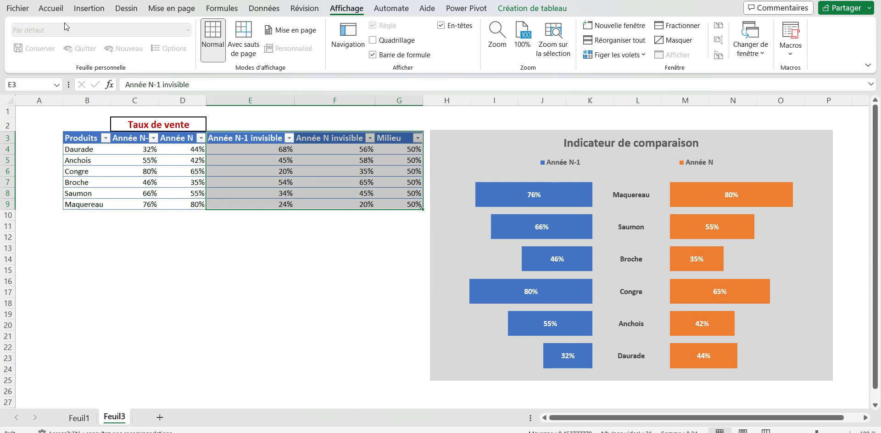
Colour helper columns E3:G10 grey, remove their borders, and check that E6 keeps its formula
left_click(55, 9)
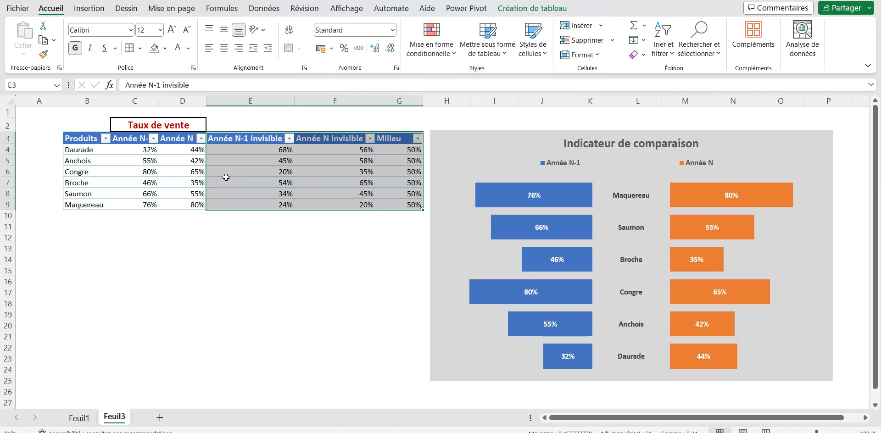
left_click(163, 162)
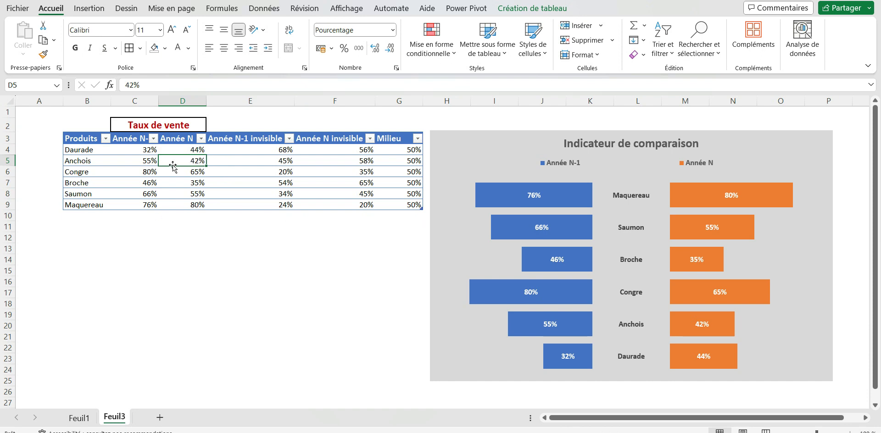
mouse_move(242, 141)
left_mouse_down()
mouse_move(396, 212)
mouse_move(397, 205)
left_mouse_up()
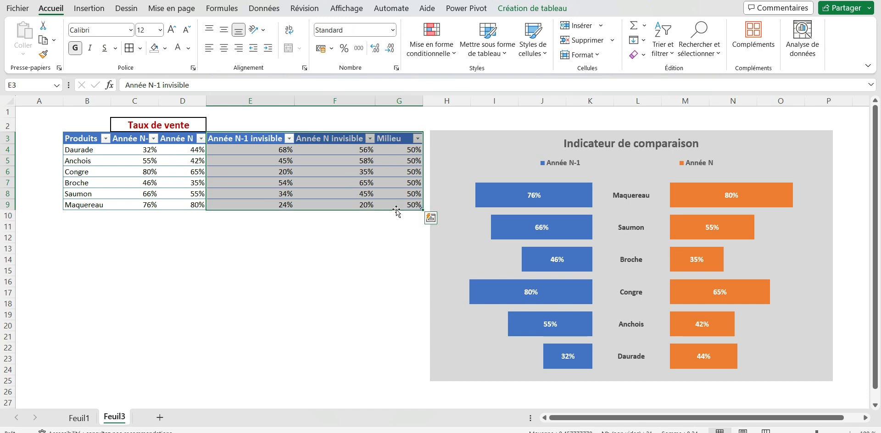
left_click(189, 47)
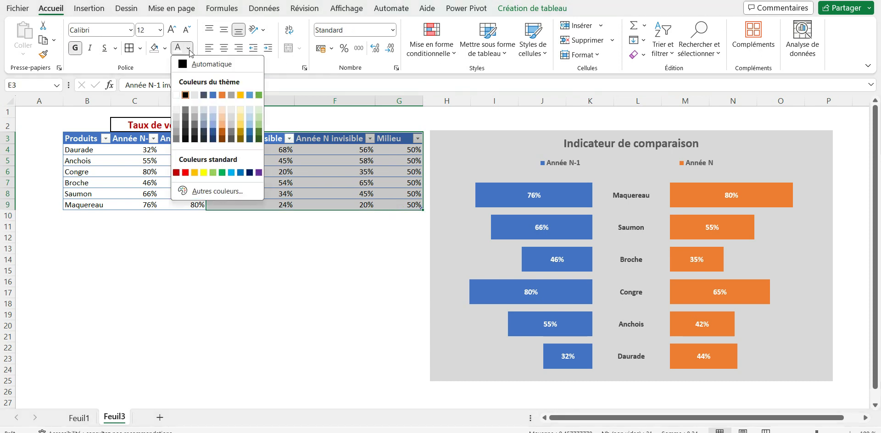
left_click(178, 101)
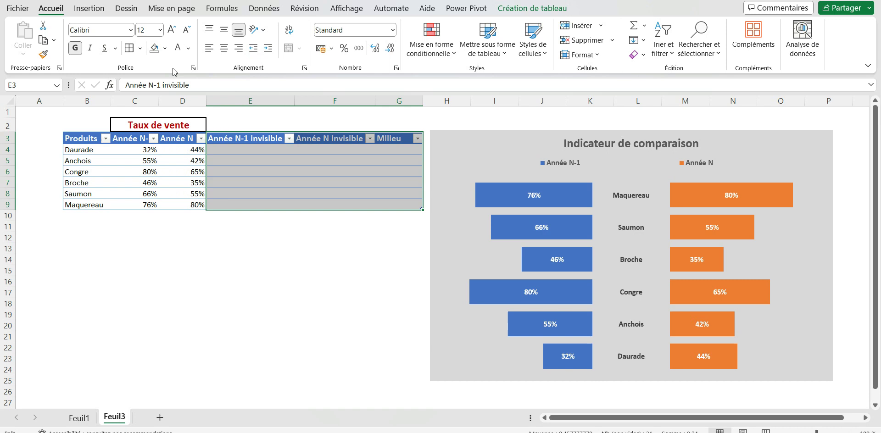
left_click(140, 48)
left_click(156, 153)
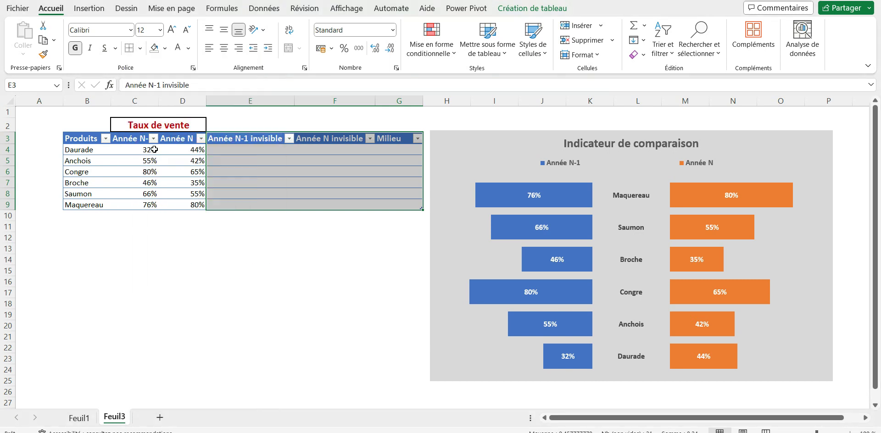
left_click(280, 248)
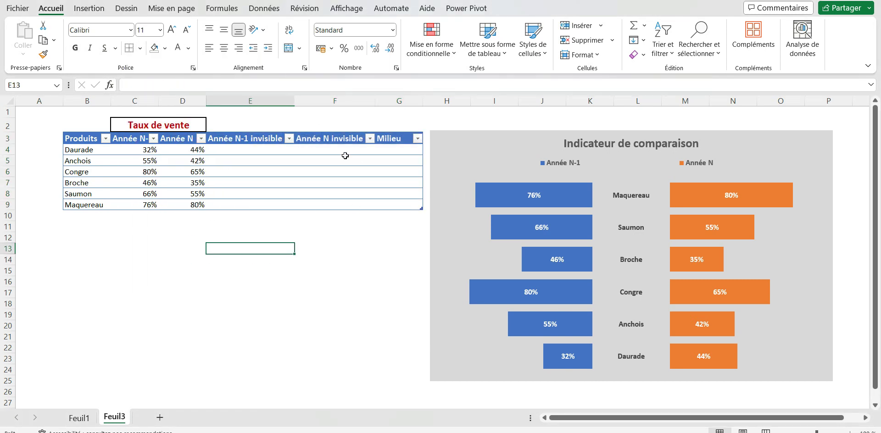
left_click(279, 174)
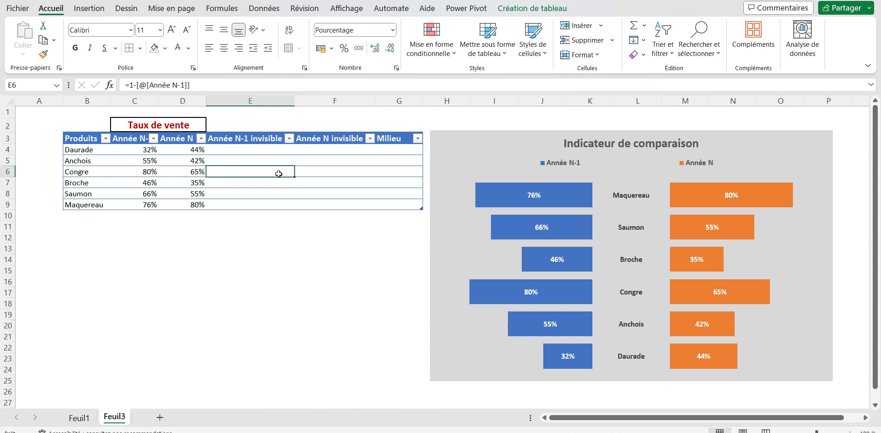
Undo the last helper-column formatting so the percentages show again, then select a table cell
key("ctrl+z")
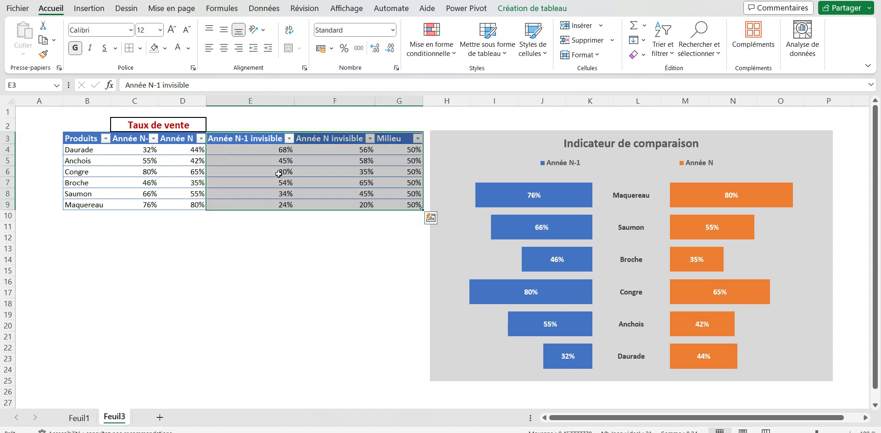
left_click(294, 263)
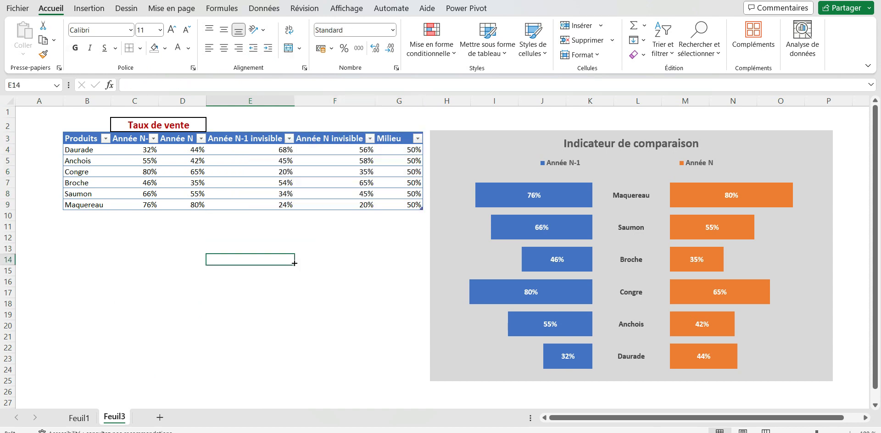
left_click(317, 189)
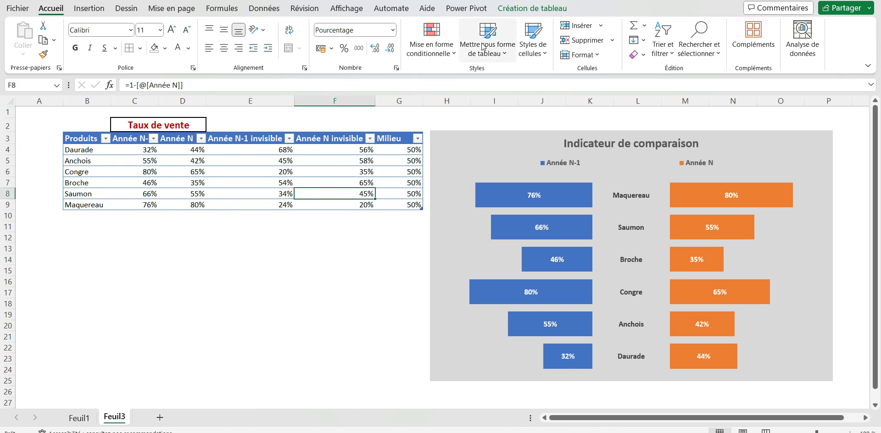
Convert the table to a normal range with Convertir en plage, confirming with Oui
left_click(536, 10)
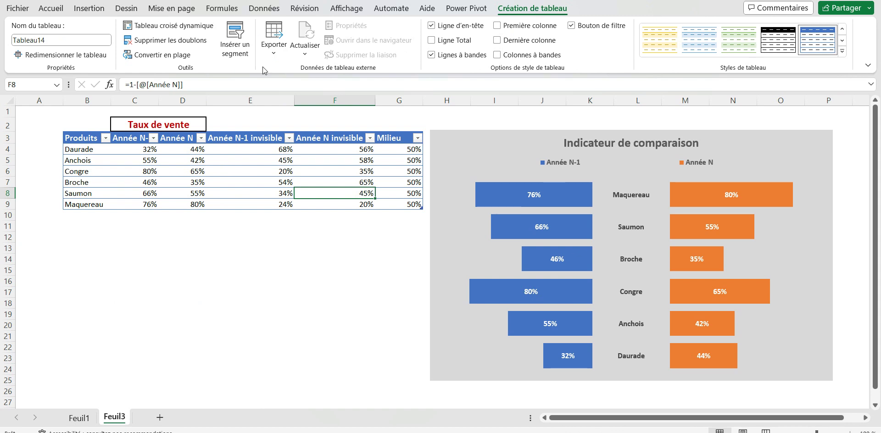
left_click(174, 55)
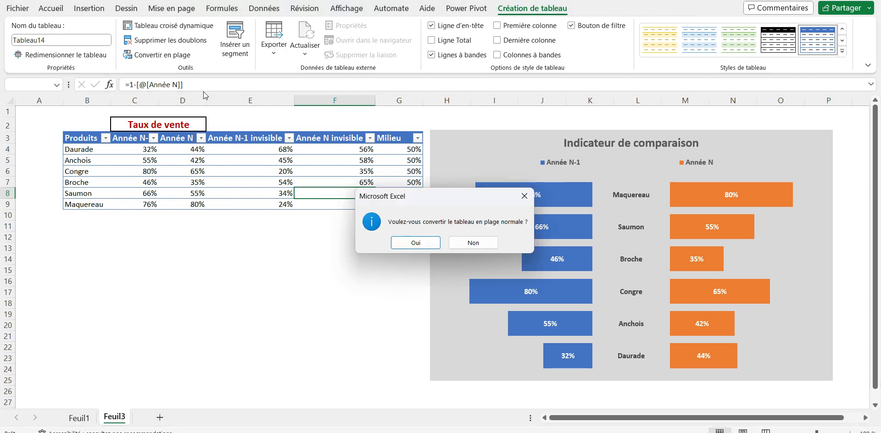
left_click(413, 243)
left_click(304, 249)
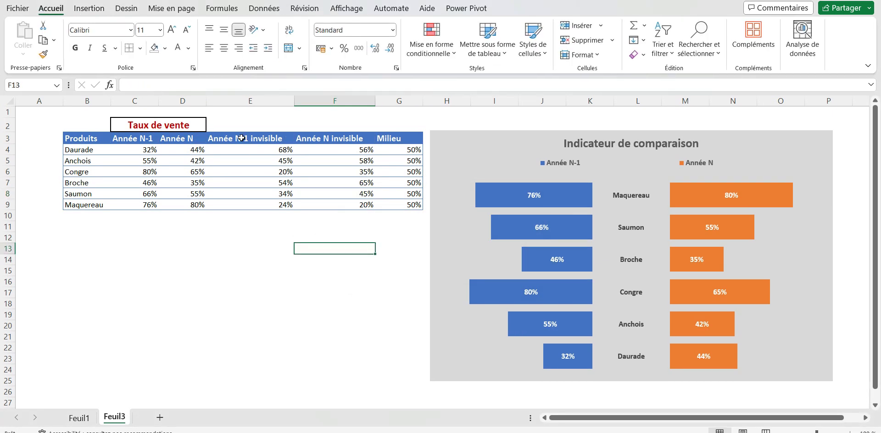
Give helper columns E3:G9 no borders and white font, and remove the fill from headers E3:G3
mouse_move(241, 138)
left_mouse_down()
mouse_move(395, 213)
mouse_move(396, 206)
left_mouse_up()
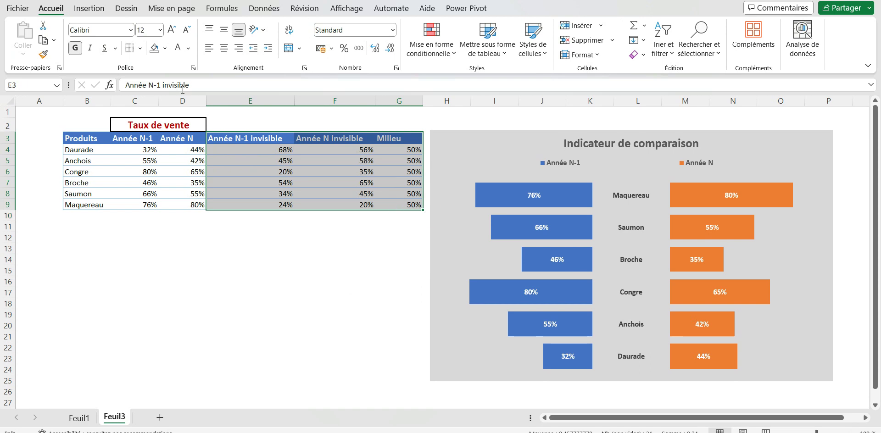
left_click(140, 47)
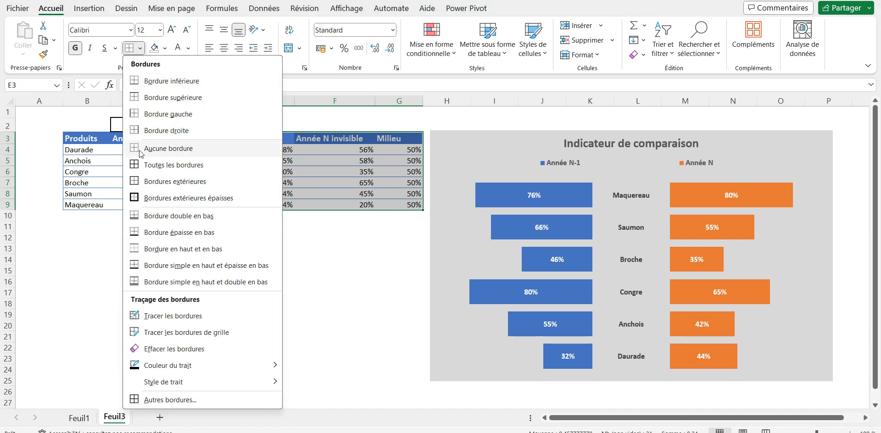
left_click(164, 149)
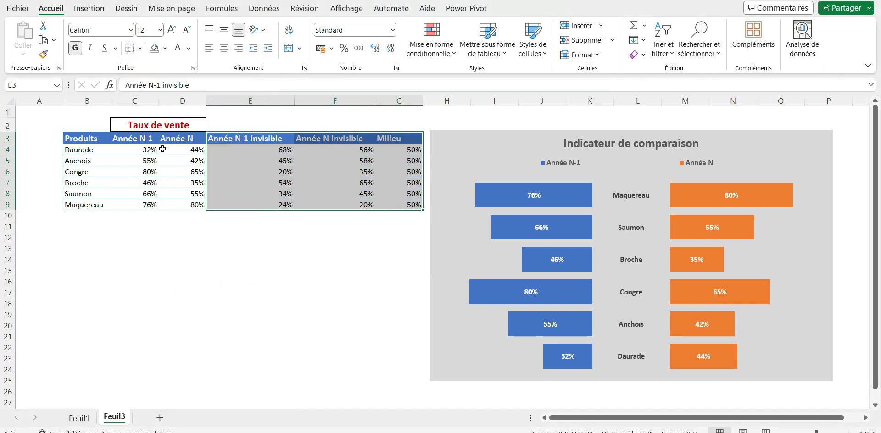
left_click(189, 48)
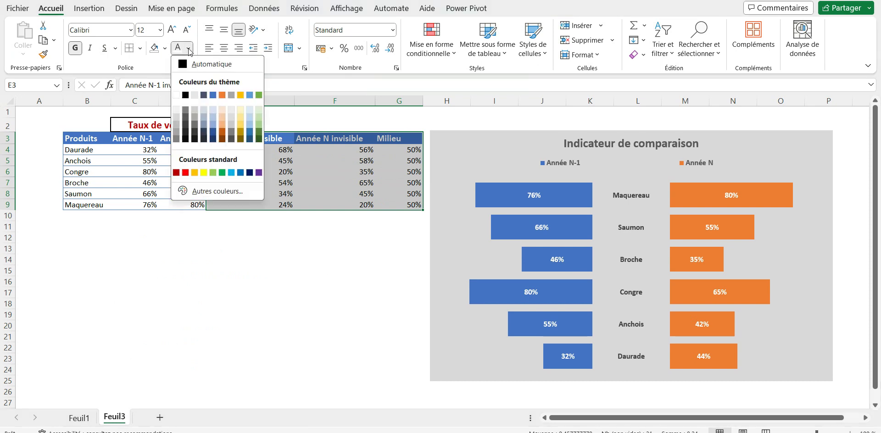
left_click(177, 95)
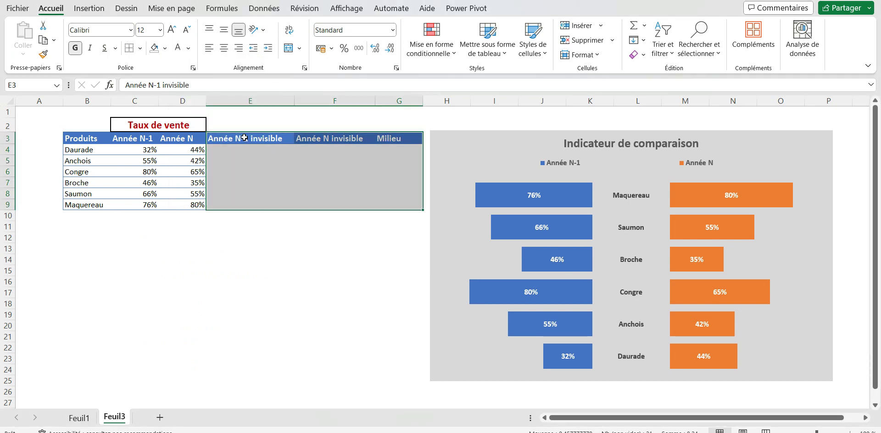
left_click_drag(245, 138, 391, 142)
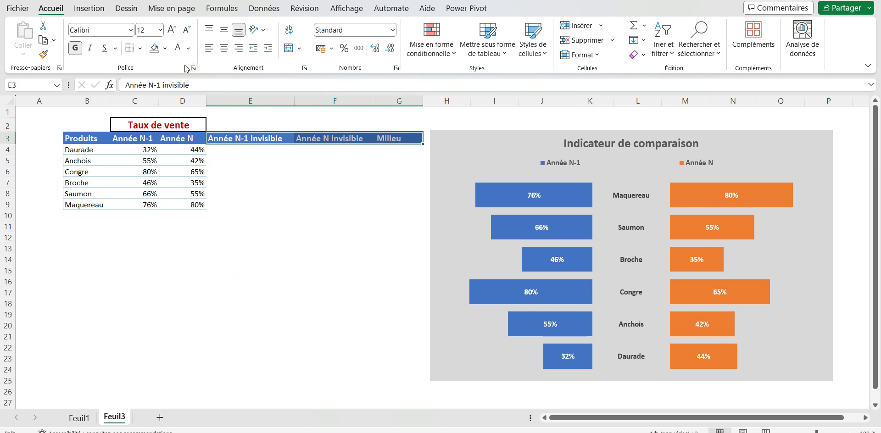
left_click(164, 49)
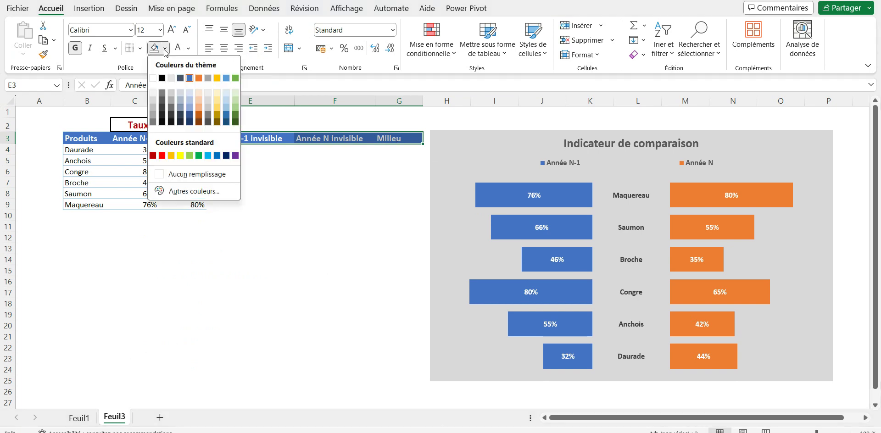
left_click(189, 176)
left_click(241, 259)
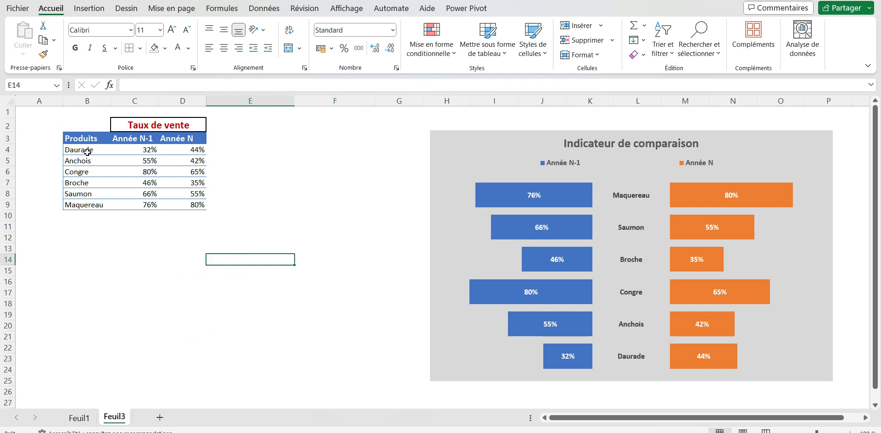
Apply Toutes les bordures to data B4:D9 and drag the chart beside the table
left_click_drag(87, 153, 202, 205)
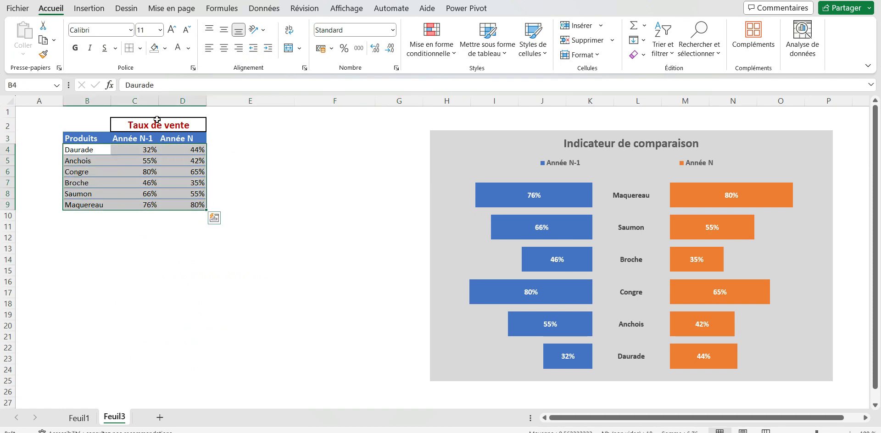
left_click(140, 47)
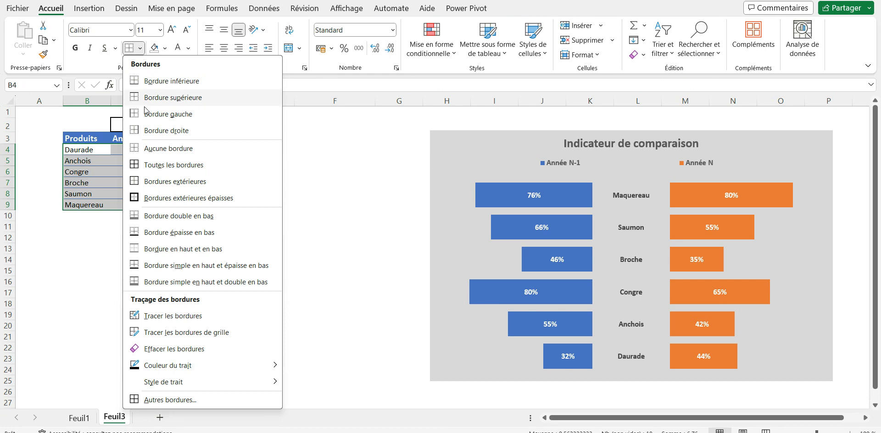
left_click(165, 165)
left_click(177, 263)
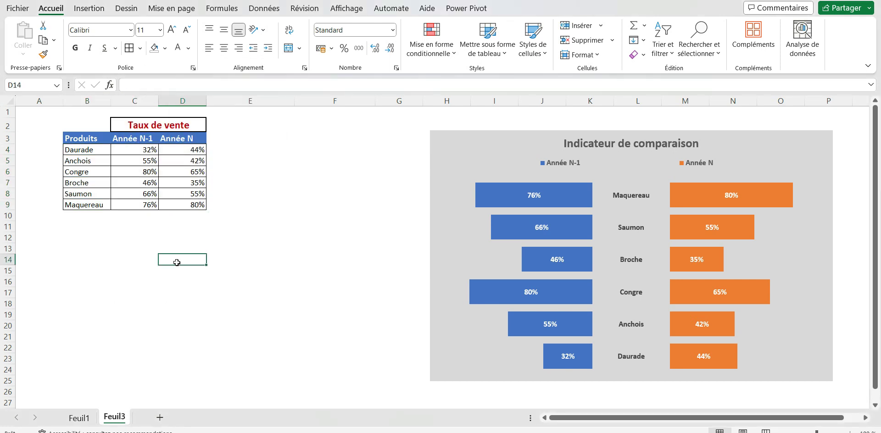
left_click_drag(555, 131, 360, 118)
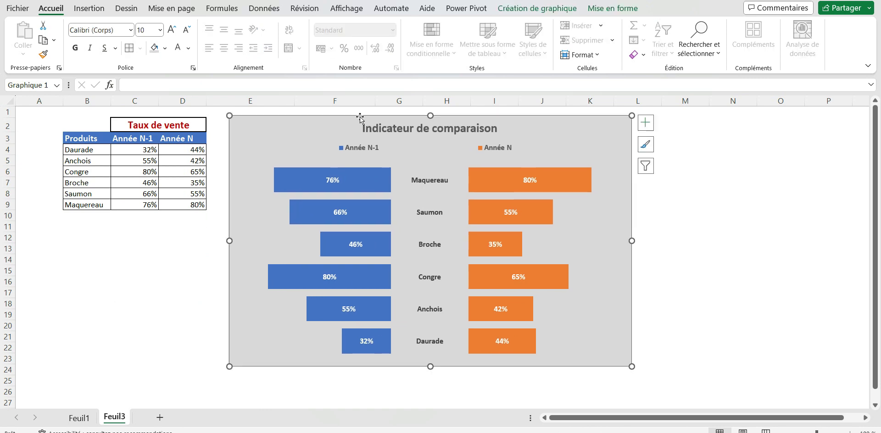
Deselect the Indicateur de comparaison chart by clicking an empty cell
left_click(719, 237)
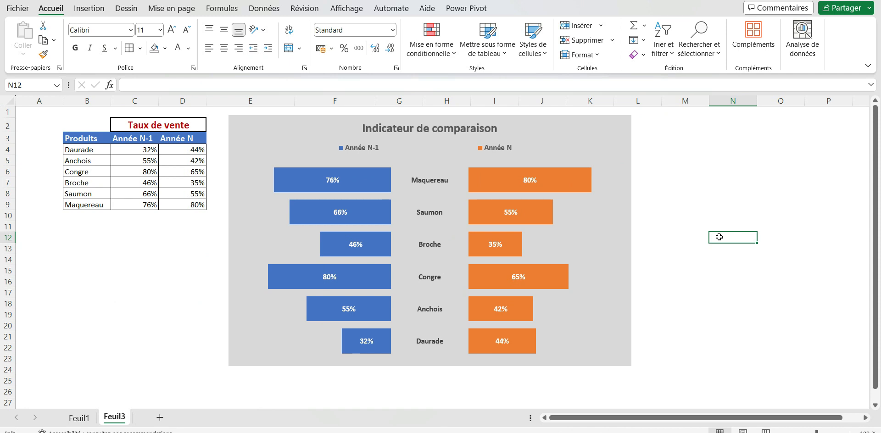
Change Saumon's Année N in D8 to 20 and Daurade's Année N-1 in C4 to 60
left_click(190, 193)
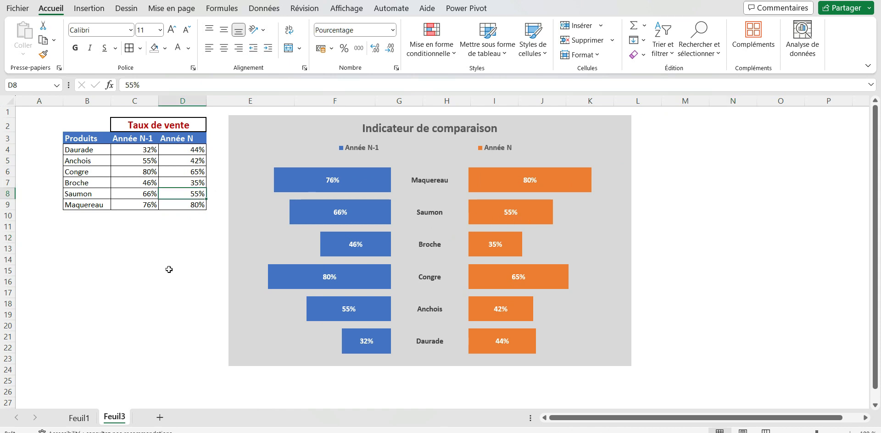
type("20")
key("Return")
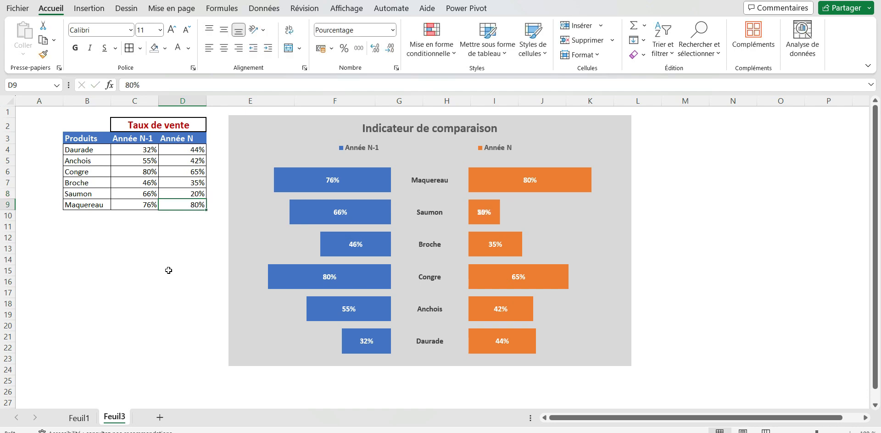
left_click(190, 151)
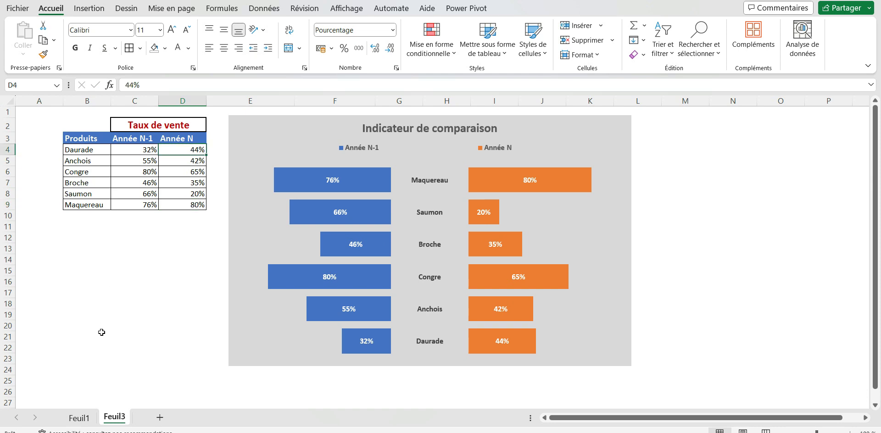
left_click(133, 150)
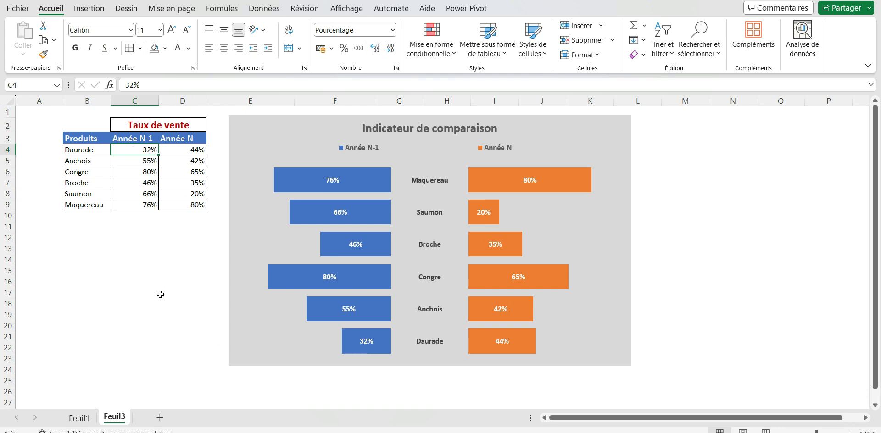
type("60")
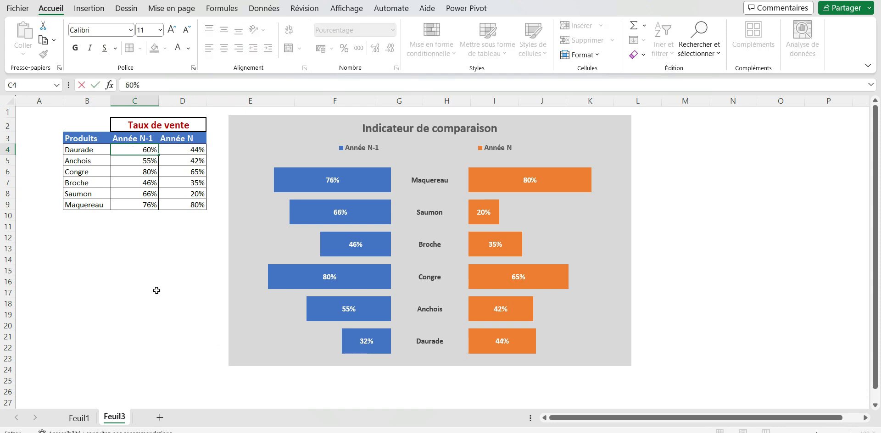
key("Return")
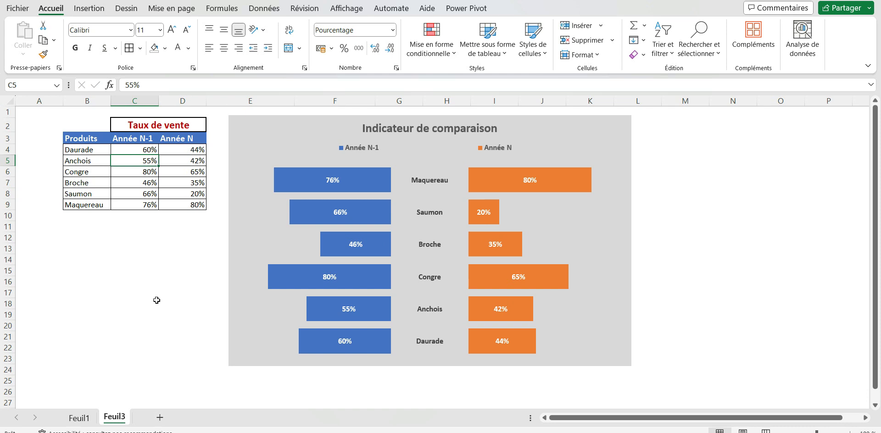
left_click(157, 301)
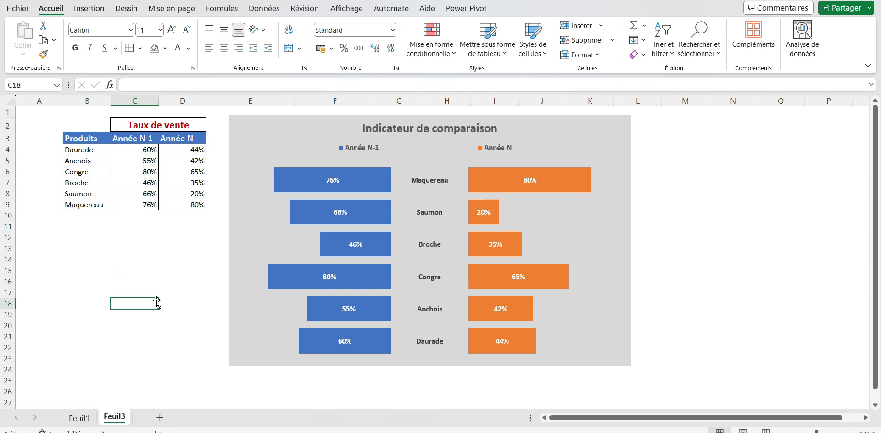